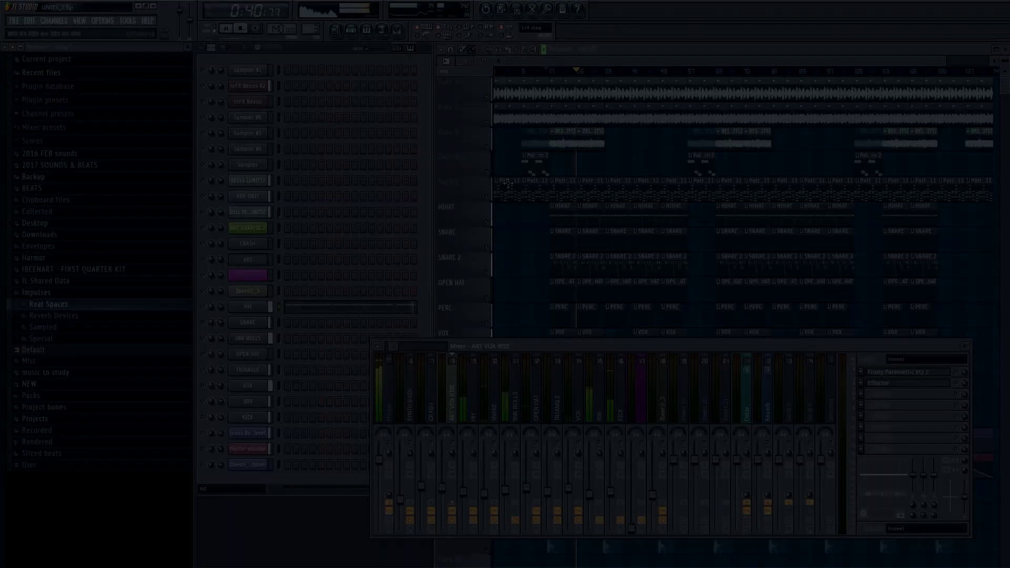
pyautogui.click(549, 423)
pyautogui.click(537, 427)
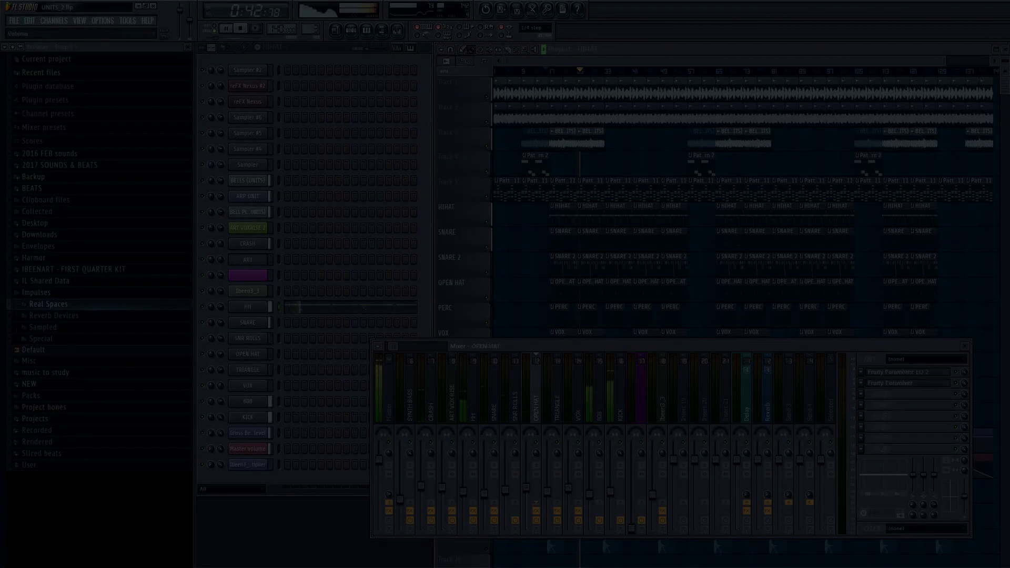
pyautogui.click(887, 373)
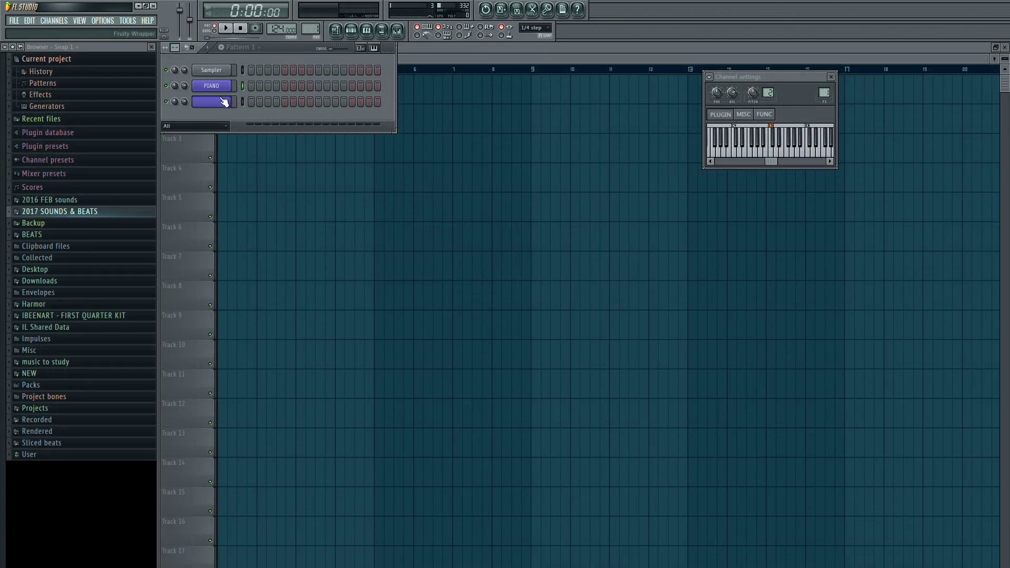
# Step: Open the Chordz plugin from the unnamed channel below PIANO and move its window clear of the channel rack
pyautogui.click(223, 102)
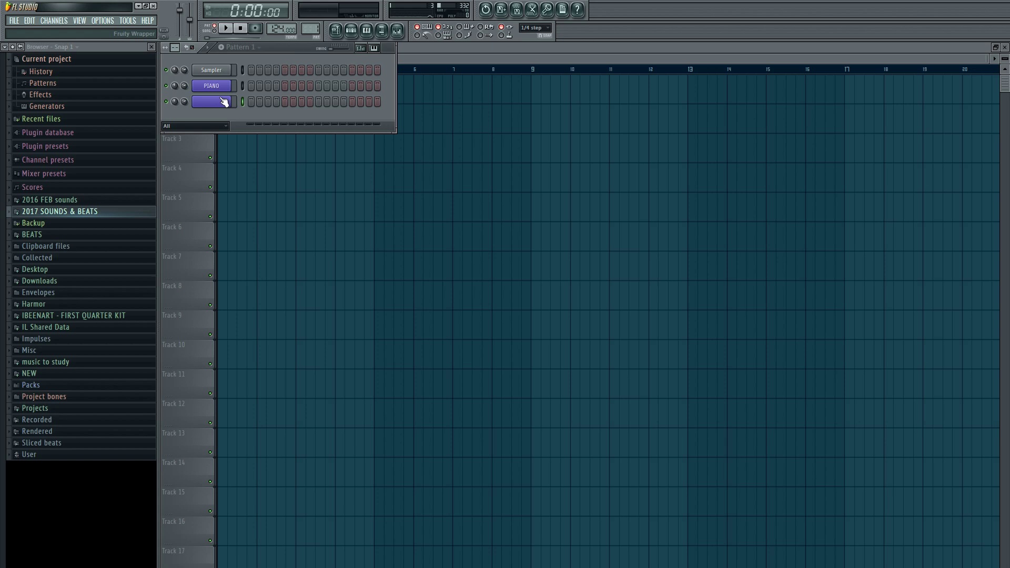
pyautogui.click(223, 102)
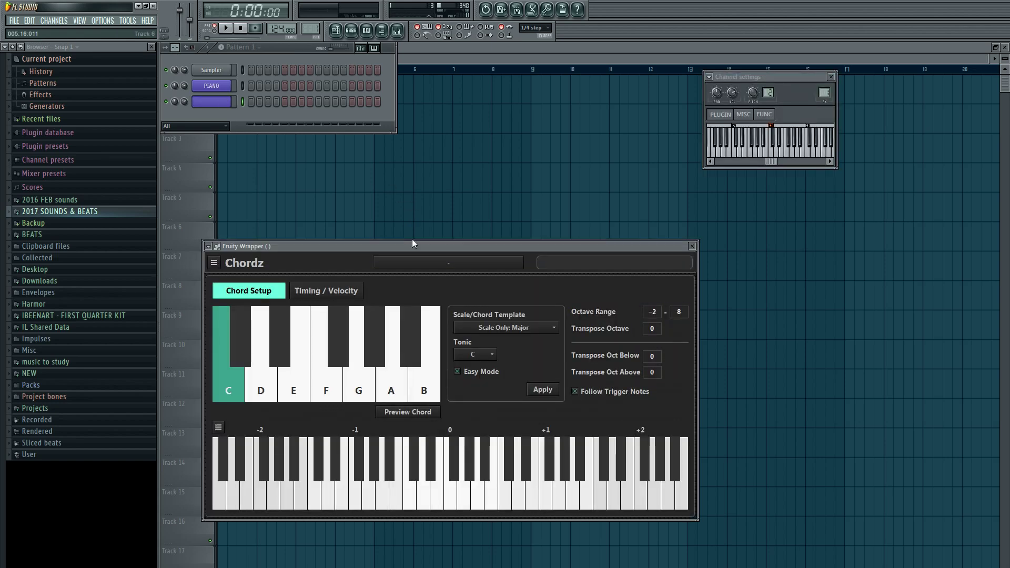
pyautogui.moveTo(290, 245); pyautogui.dragTo(377, 235)
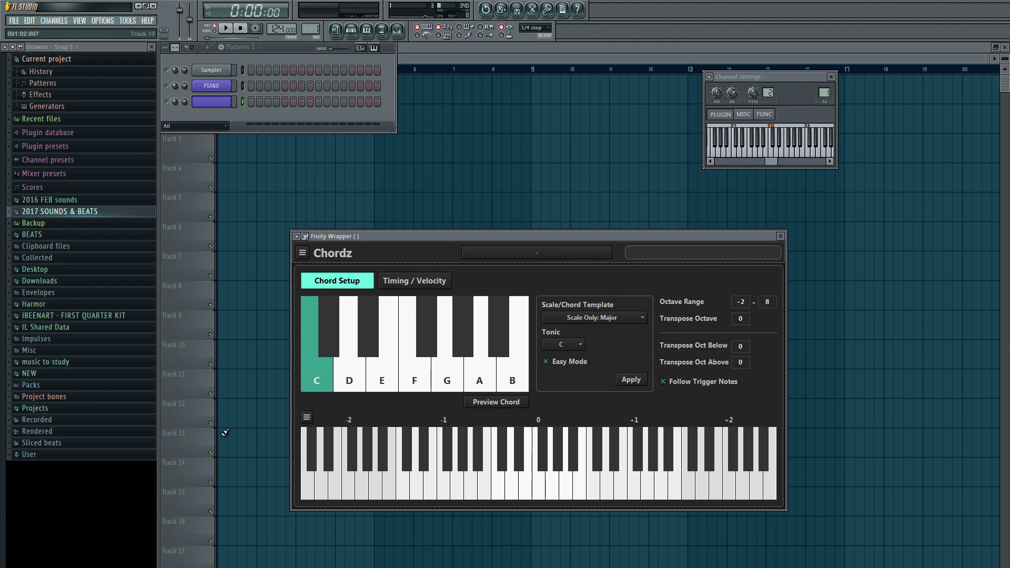
# Step: Set the Chordz scale/chord template to Minor and turn off Easy Mode
pyautogui.click(598, 317)
pyautogui.click(587, 335)
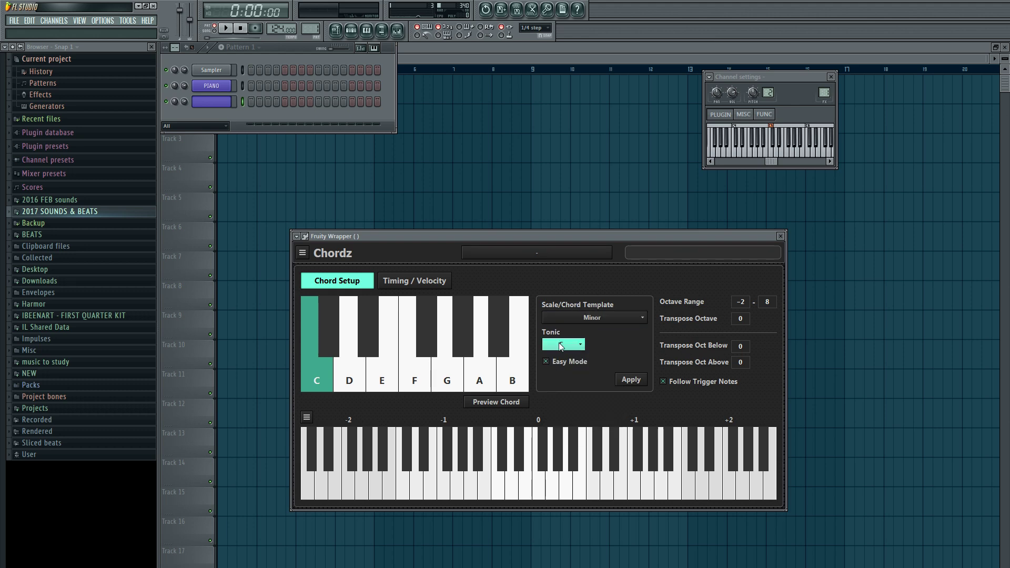
pyautogui.click(546, 361)
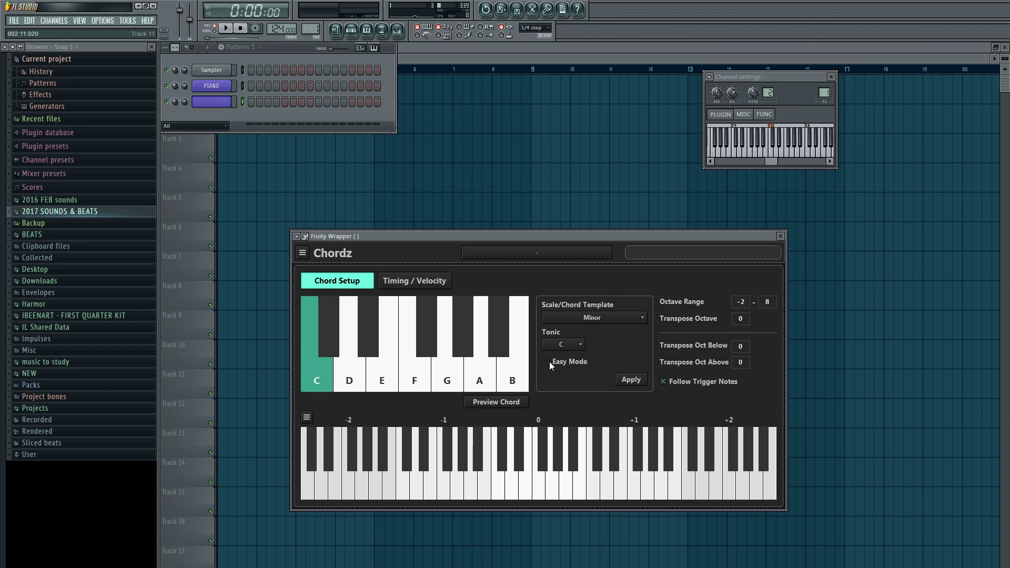
pyautogui.click(592, 315)
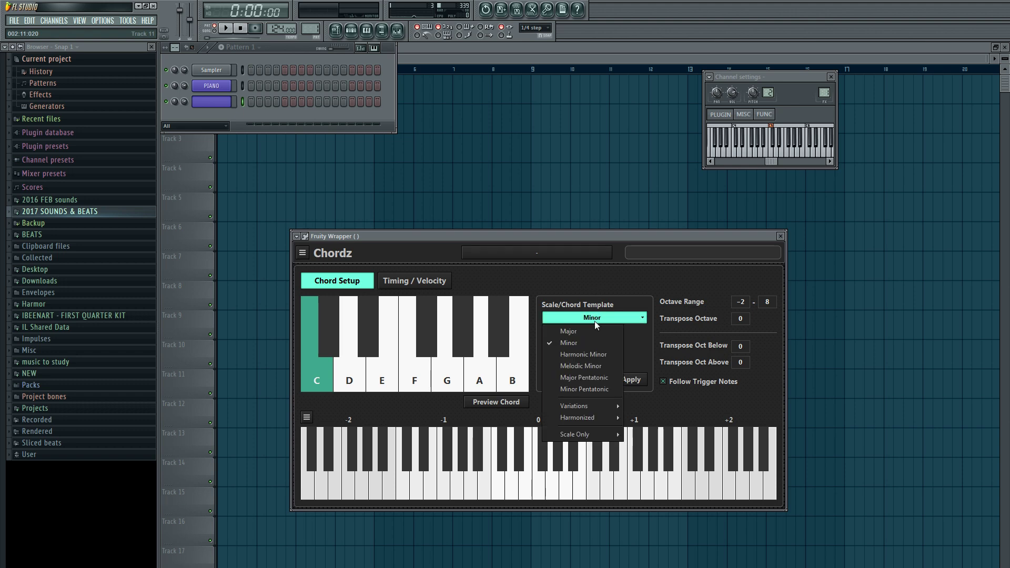
pyautogui.click(593, 337)
# Step: Set the tonic to C, apply the Minor template to the keys and preview the chord
pyautogui.click(564, 344)
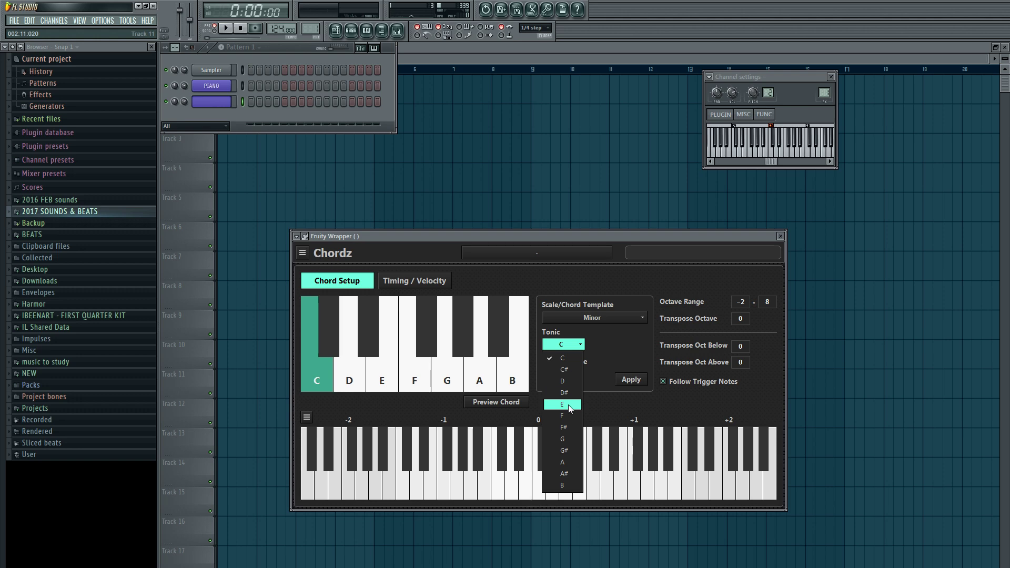
pyautogui.click(562, 383)
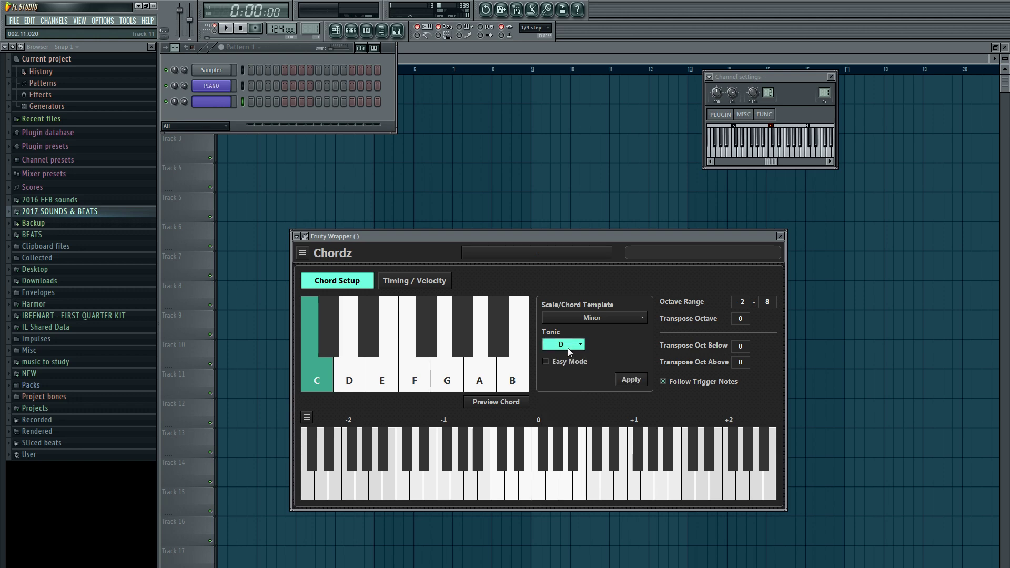
pyautogui.click(567, 347)
pyautogui.click(571, 358)
pyautogui.click(630, 379)
pyautogui.click(526, 397)
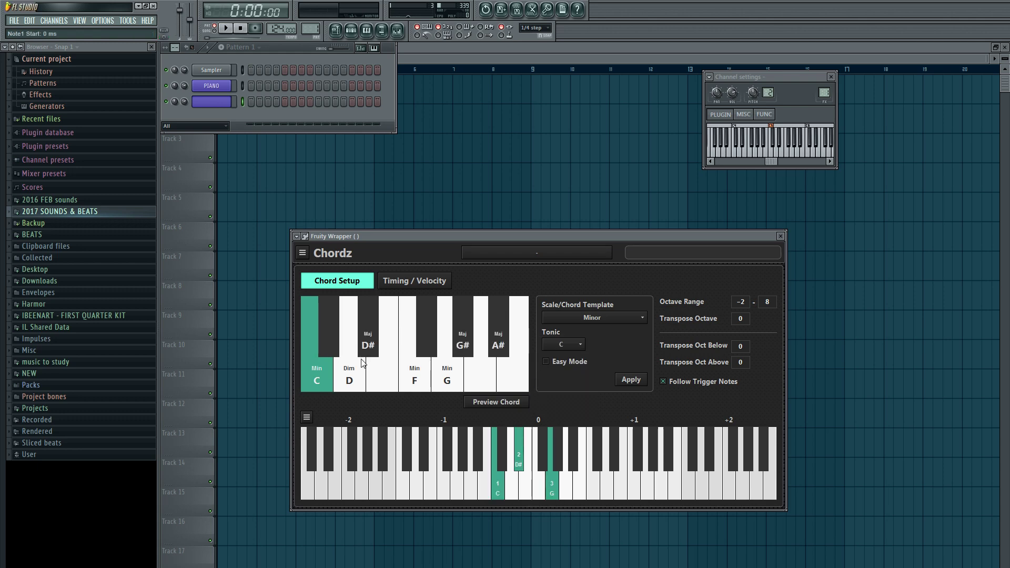
# Step: Check the MIDI port settings of Chordz and of the PIANO channel's plugin, and return to the Chordz chord setup
pyautogui.click(305, 236)
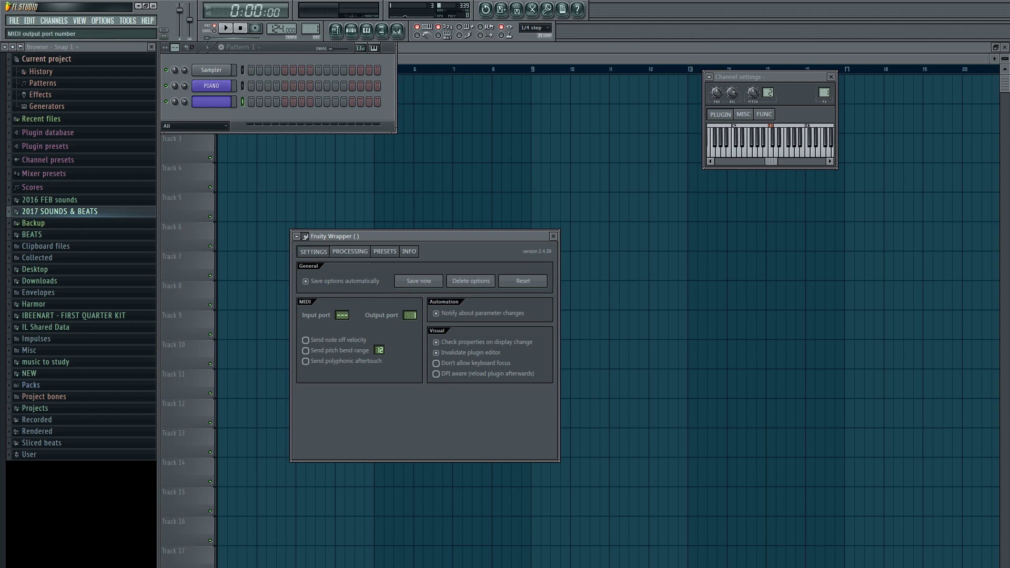
pyautogui.click(213, 87)
pyautogui.click(458, 195)
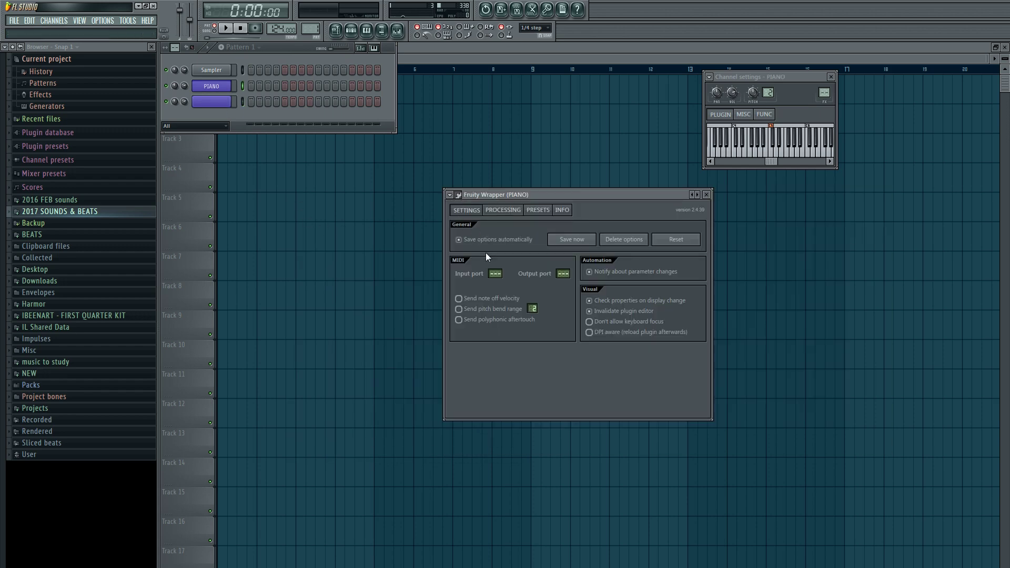
pyautogui.click(459, 195)
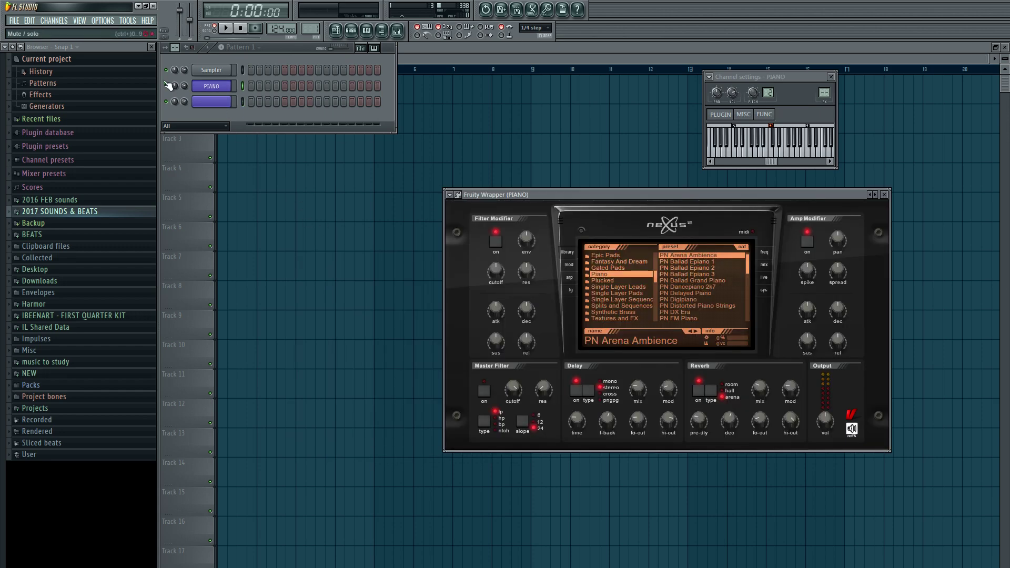
pyautogui.click(211, 101)
pyautogui.click(305, 236)
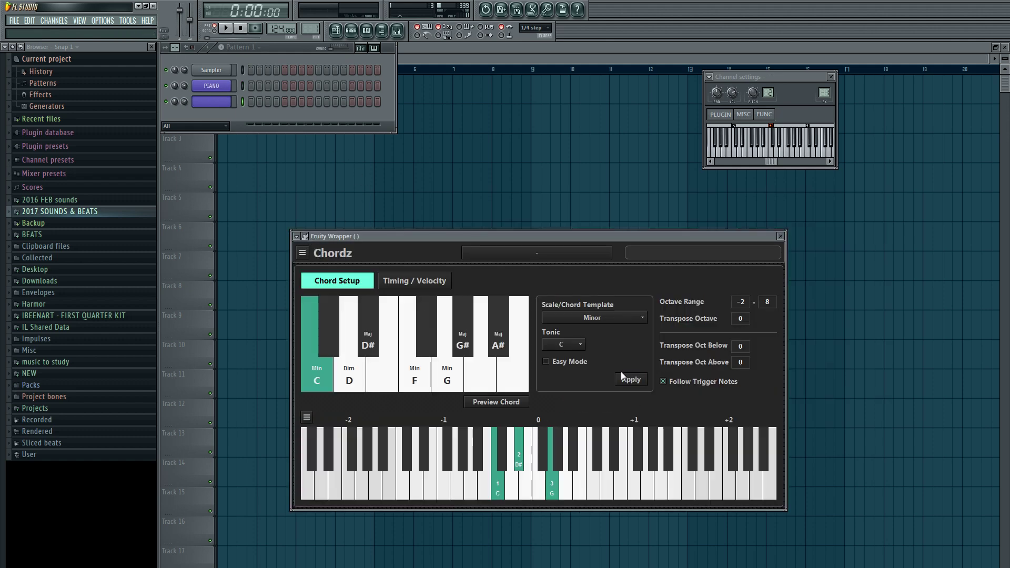
# Step: Select the G# trigger note and replace its chord with the suggested G# Major 7
pyautogui.press('q')
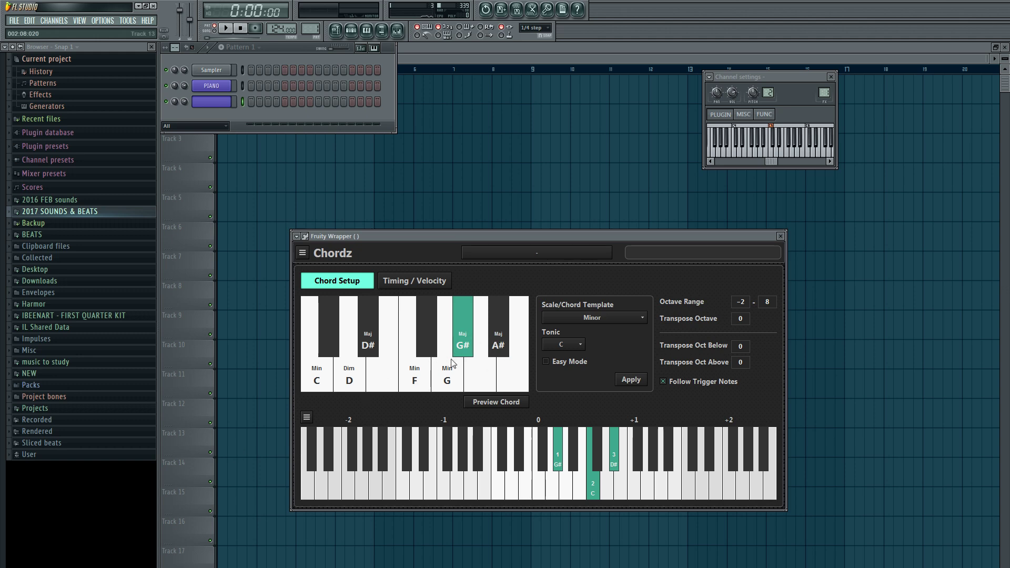
pyautogui.click(307, 417)
pyautogui.moveTo(347, 208)
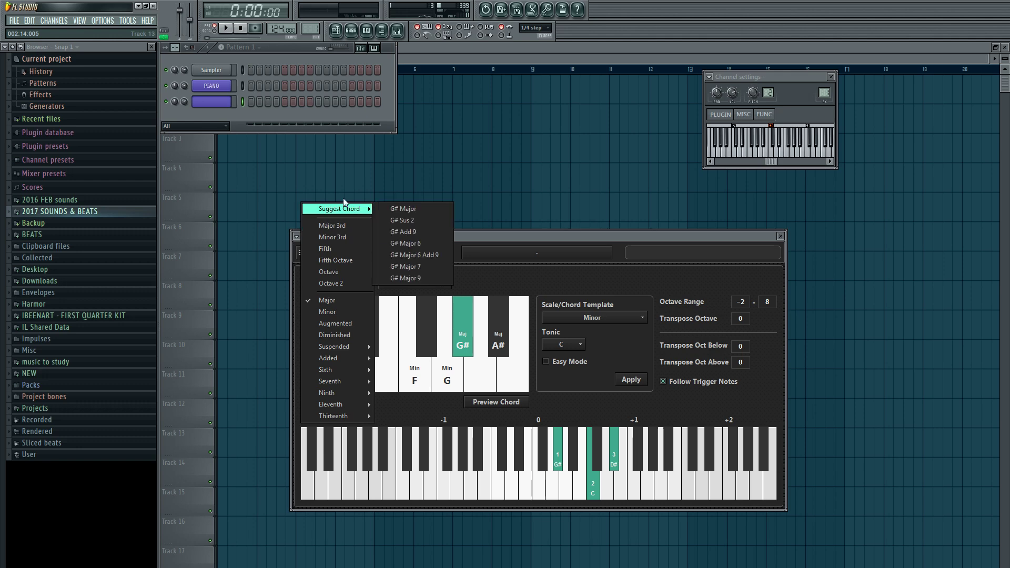
pyautogui.click(418, 268)
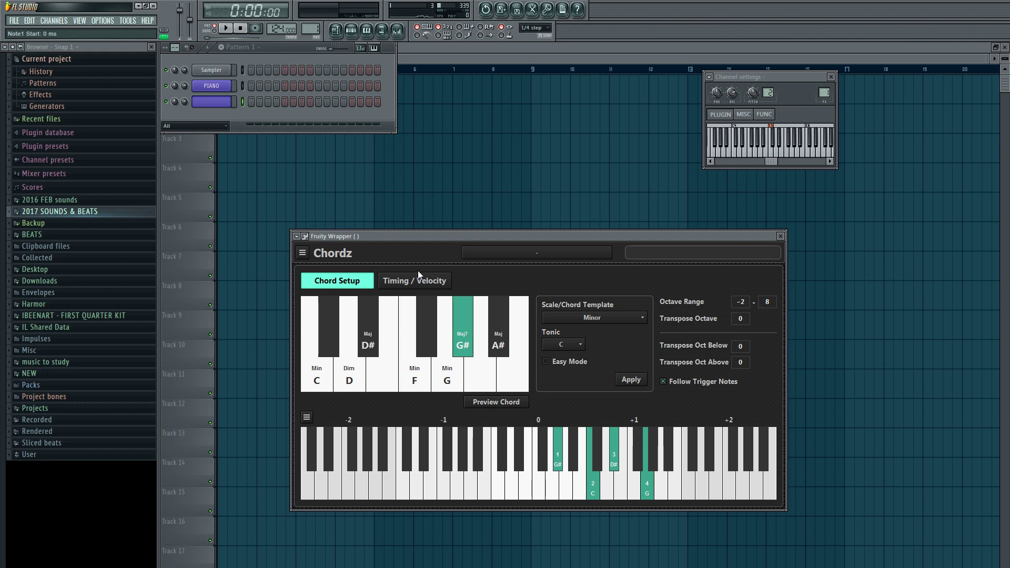
# Step: Play several trigger notes to audition the chords, including the G# Major 7
pyautogui.press('v')
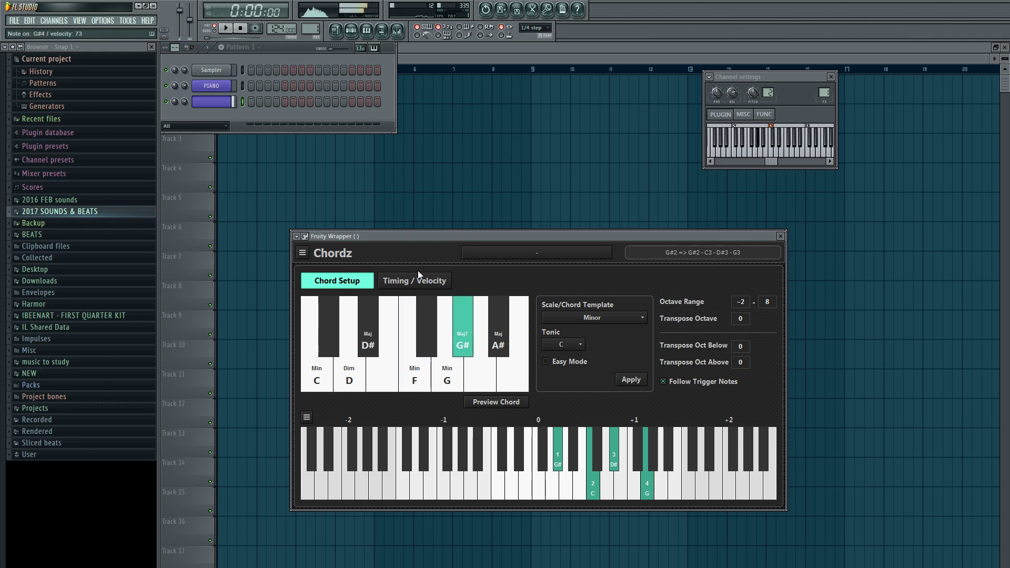
pyautogui.press('b')
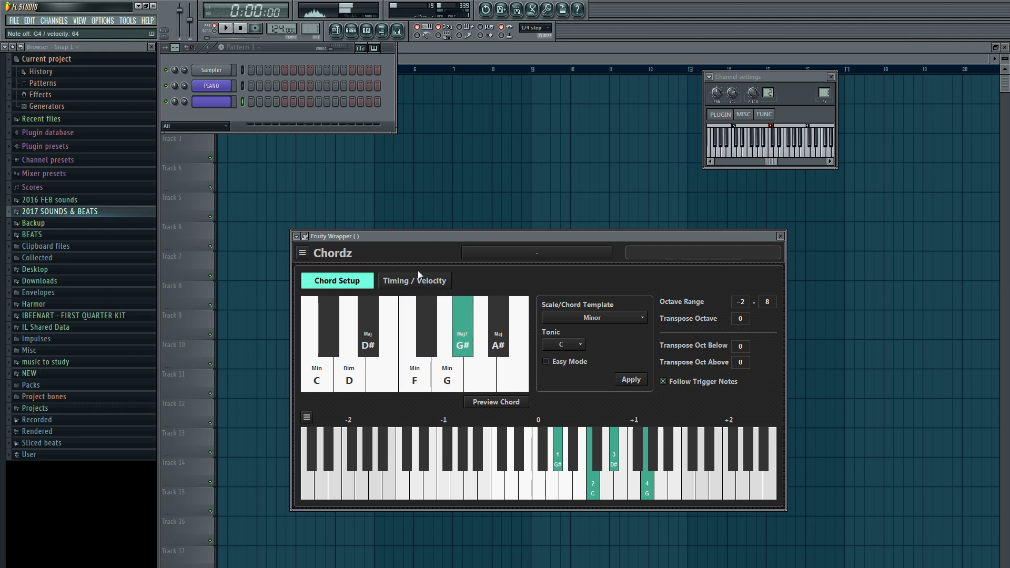
pyautogui.press('z')
pyautogui.press('d')
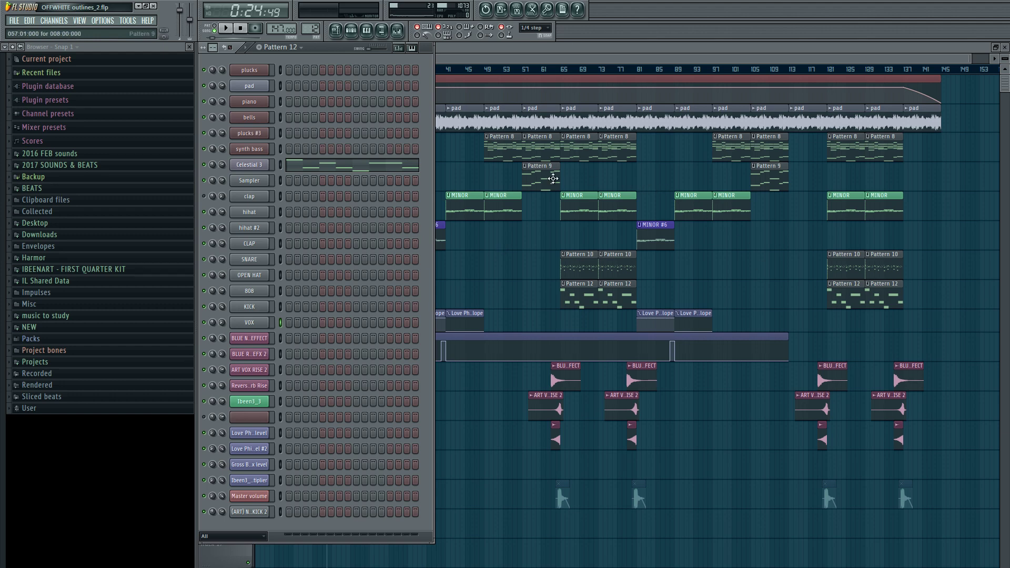
# Step: Hide the channel rack over the playlist and open the Project Picker showing all patterns and channels
pyautogui.press('F6')
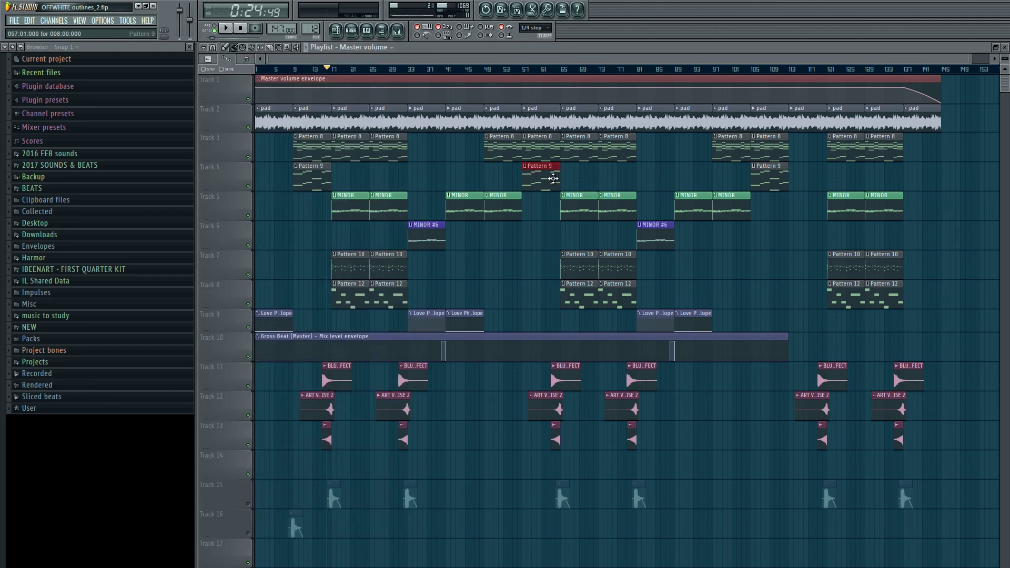
pyautogui.middleClick(516, 244)
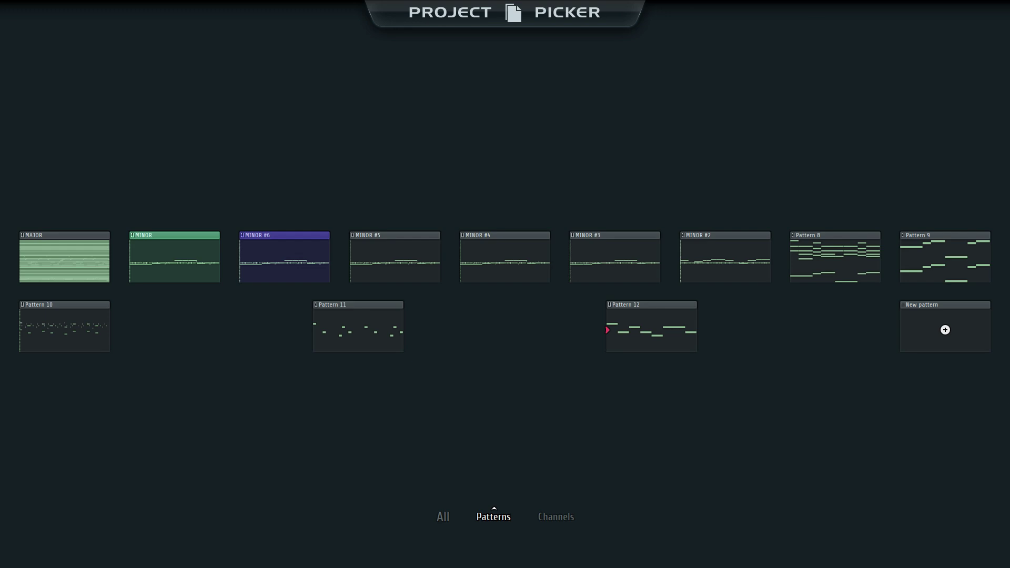
pyautogui.click(437, 507)
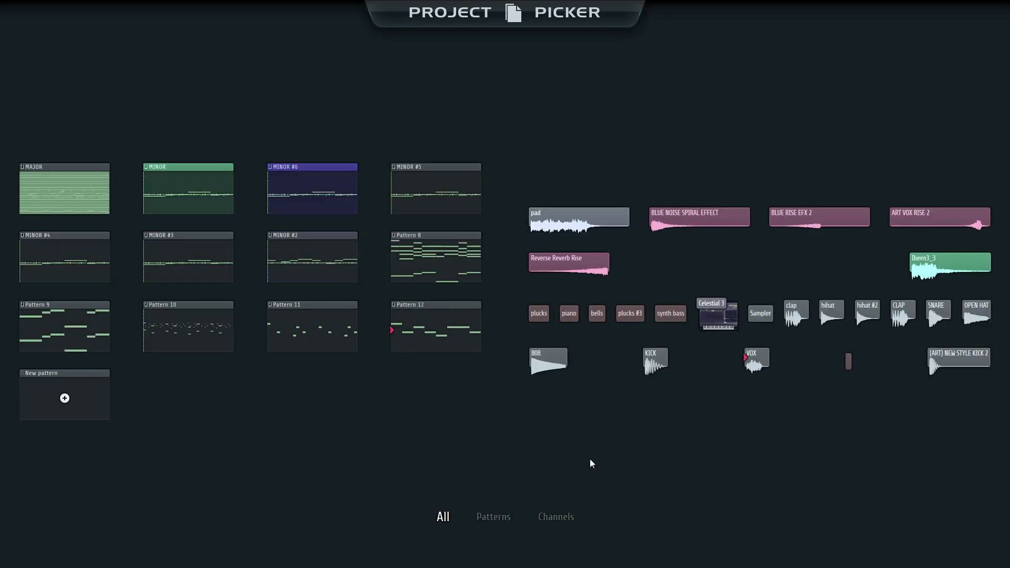
# Step: Limit the Project Picker to patterns and pick MINOR #5 for the playlist
pyautogui.click(494, 518)
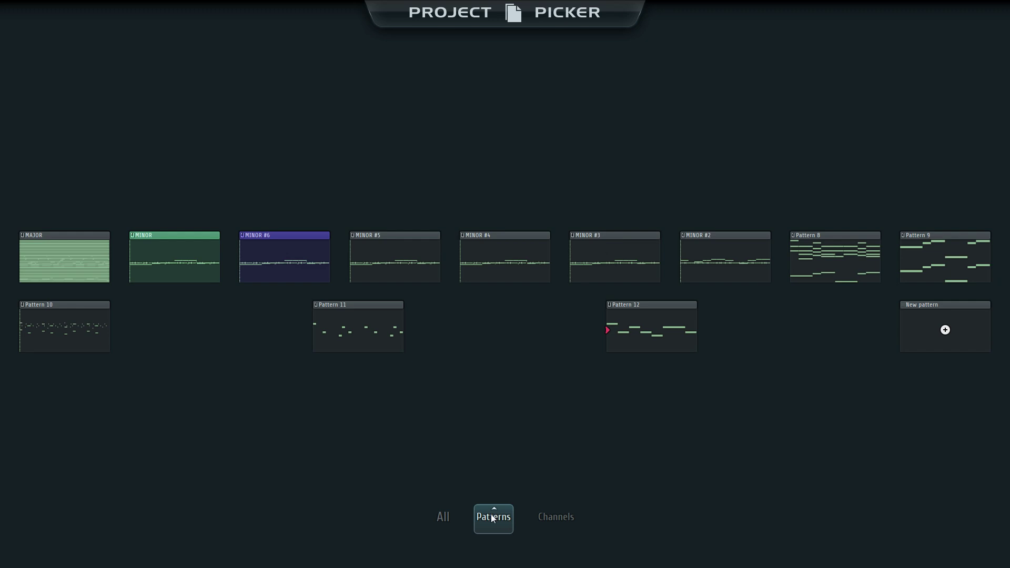
pyautogui.moveTo(417, 253); pyautogui.dragTo(469, 401)
pyautogui.rightClick(469, 401)
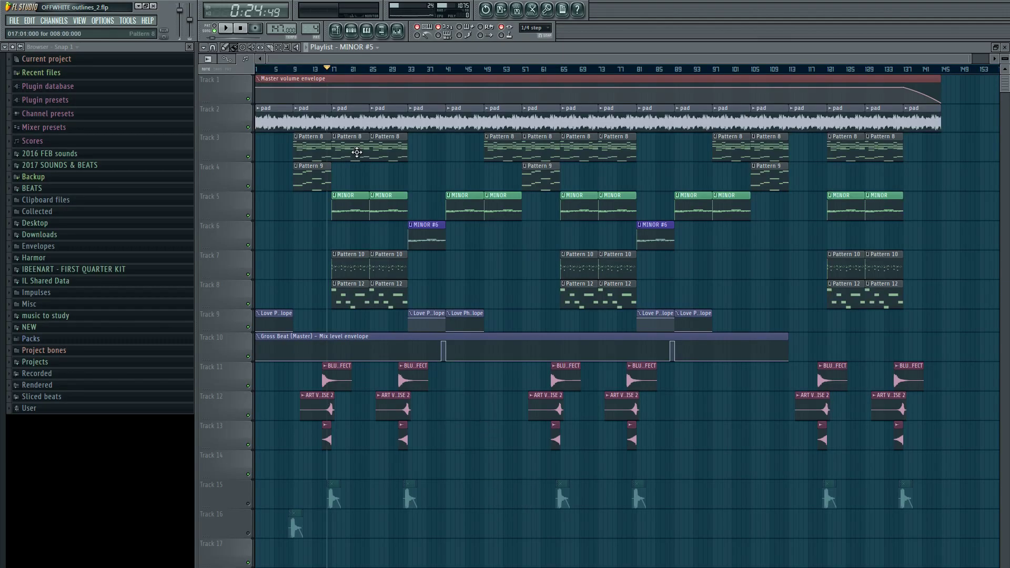
pyautogui.hotkey('ctrl', 'F8')
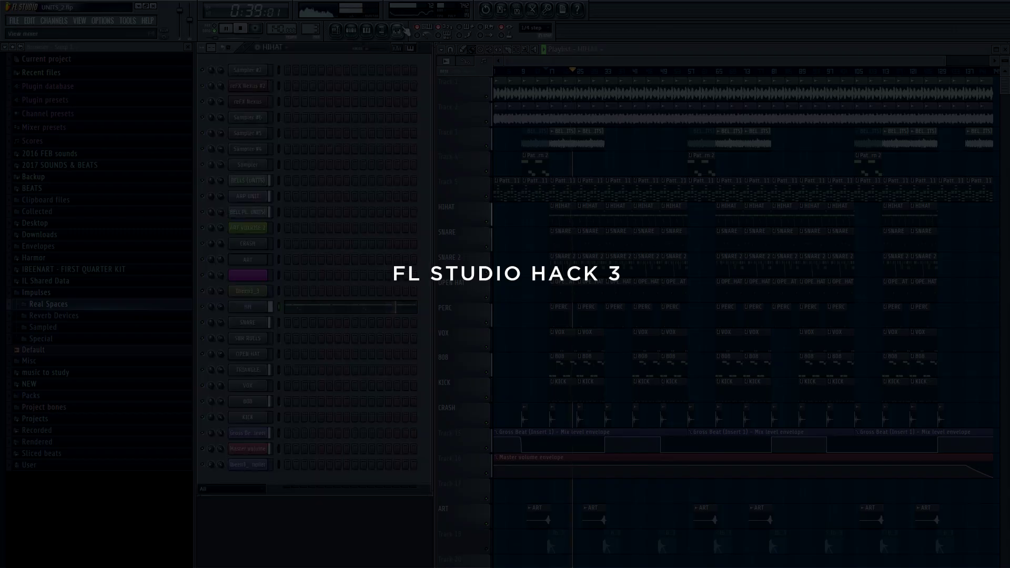
pyautogui.click(397, 31)
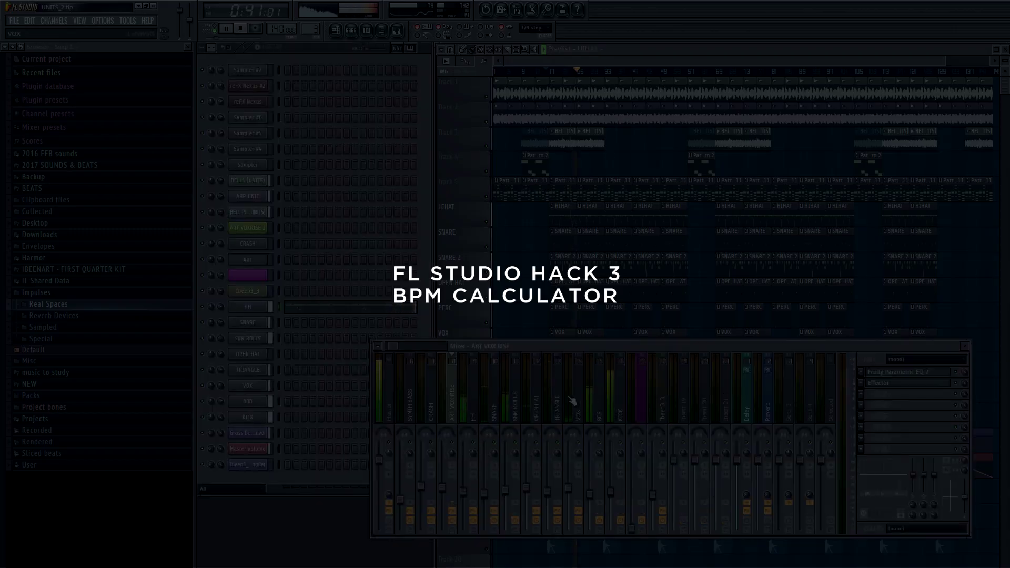
pyautogui.click(537, 413)
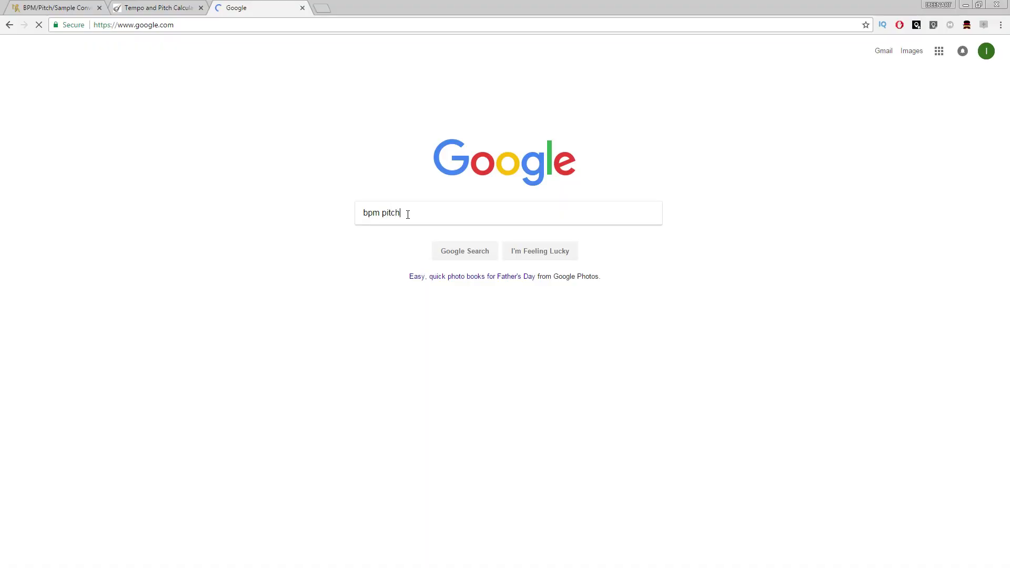
# Step: Search Google for "bpm pitch calculator"
pyautogui.write('calculator')
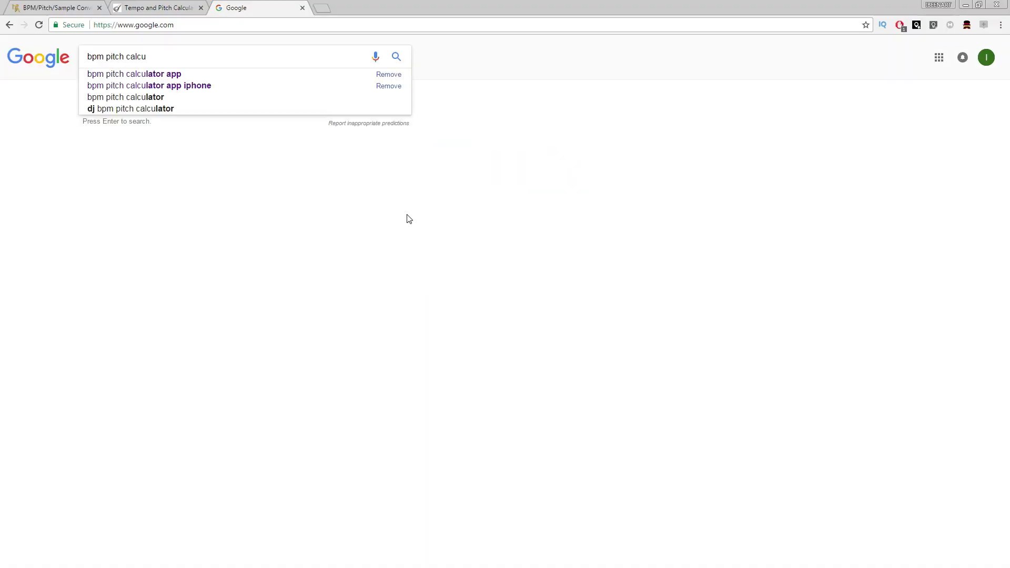
pyautogui.press('Down')
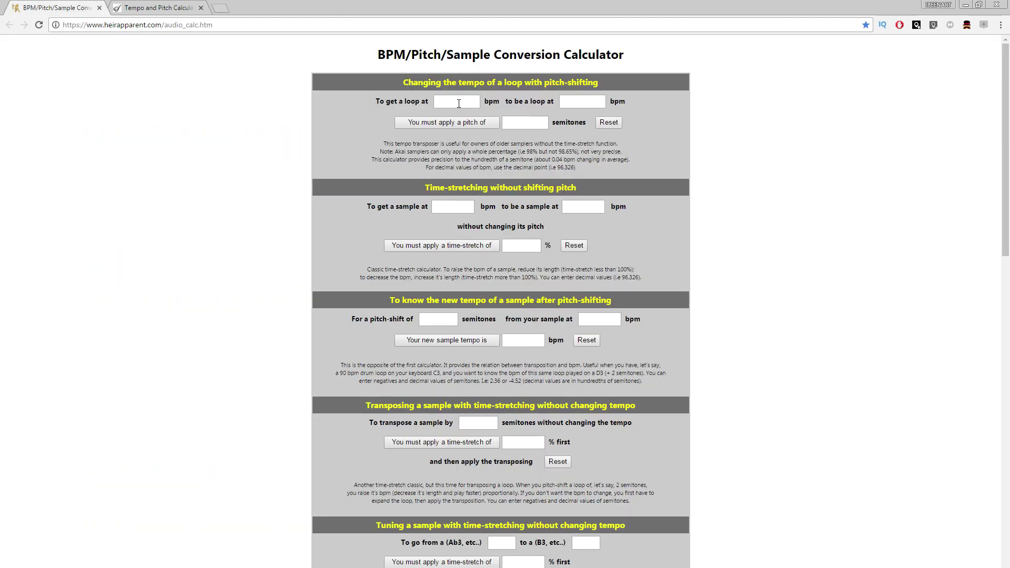
# Step: Fill in the original and target loop tempos and calculate the pitch shift in semitones needed between them
pyautogui.click(458, 104)
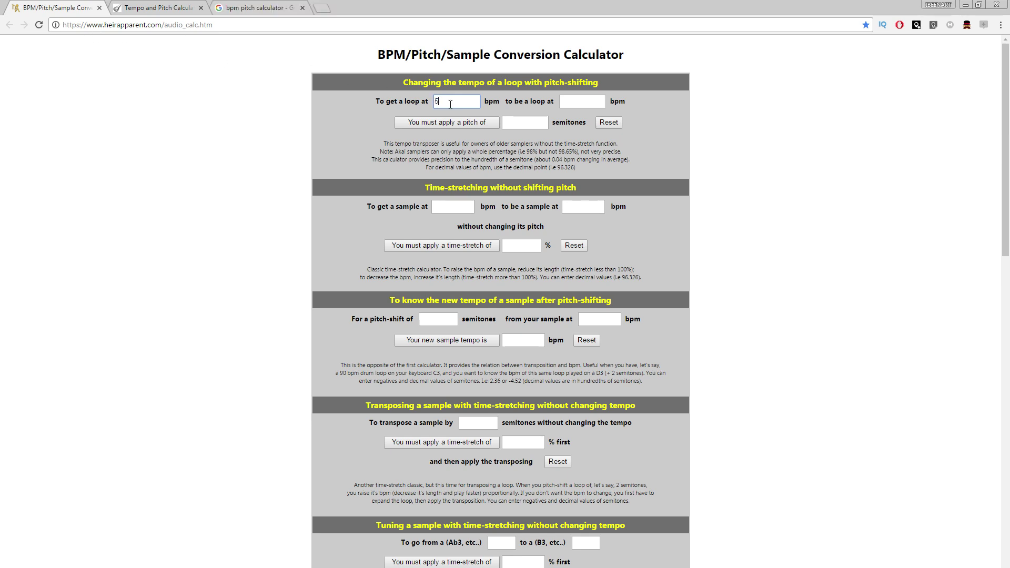
pyautogui.click(576, 104)
pyautogui.click(493, 127)
# Step: Calculate the new tempo of an 88 bpm sample after a pitch-shift of 4 semitones
pyautogui.scroll(-2, 668, 131)
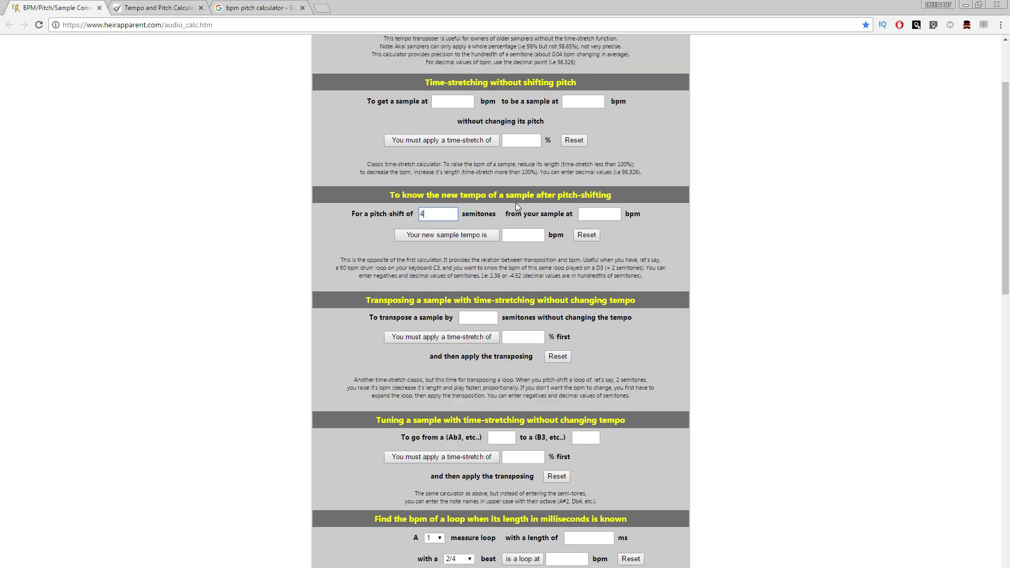
pyautogui.click(600, 213)
pyautogui.write('88')
pyautogui.click(472, 236)
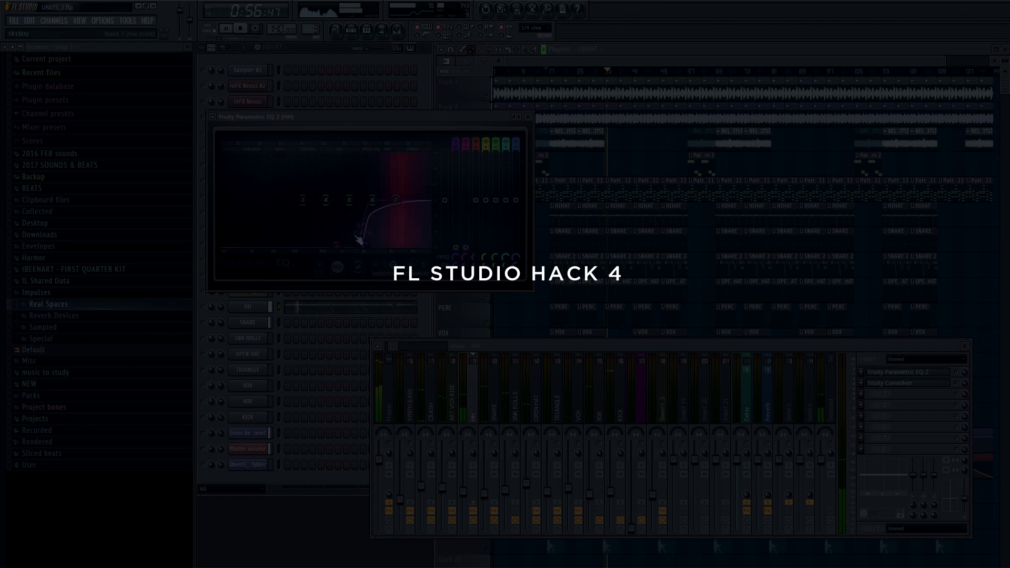
pyautogui.moveTo(371, 244); pyautogui.dragTo(374, 243)
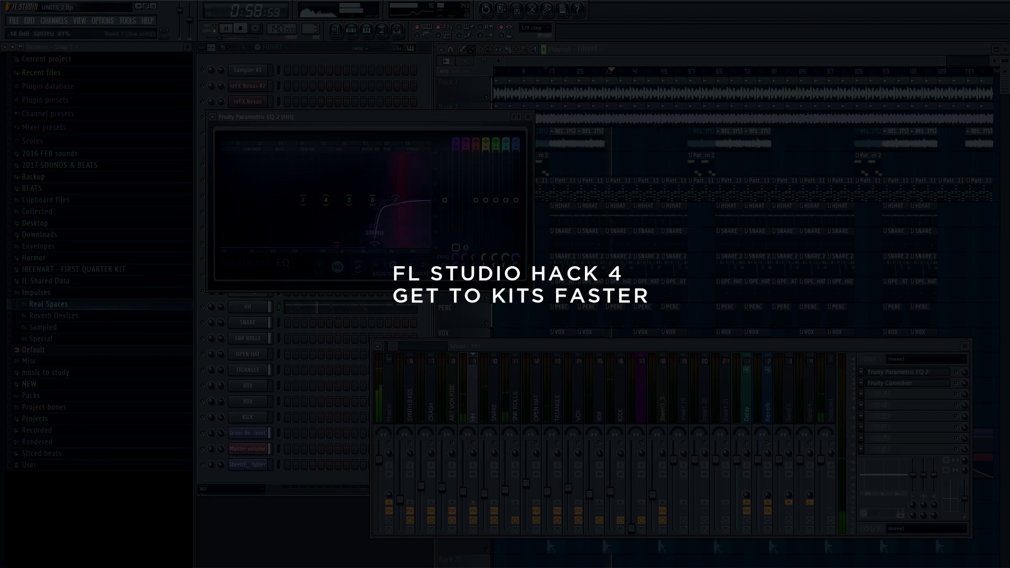
# Step: Expand the Packs folder in the browser, look through Drum Kit 05 among its kits, and collapse it again
pyautogui.click(493, 405)
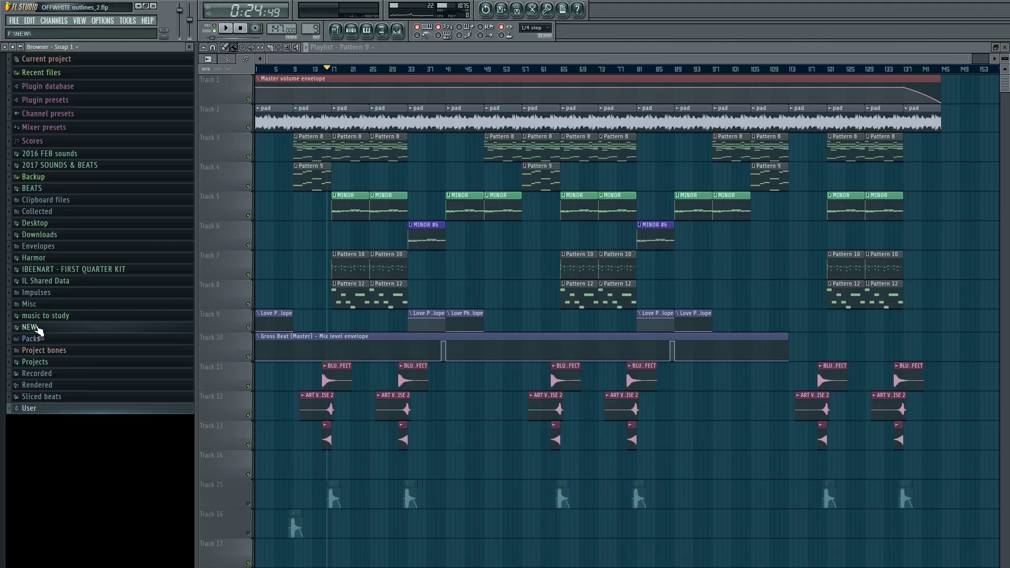
pyautogui.click(32, 338)
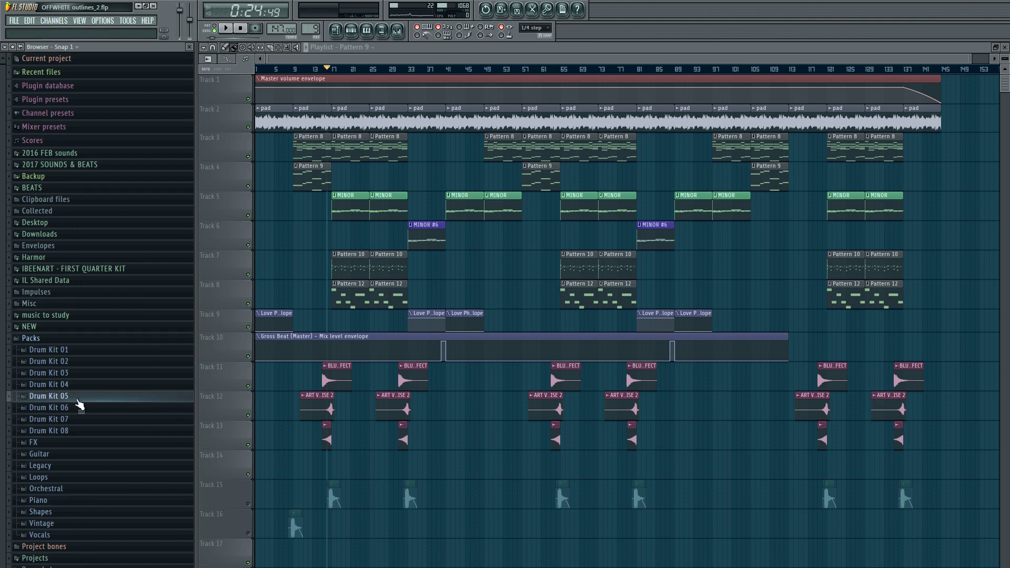
pyautogui.click(56, 396)
pyautogui.click(55, 395)
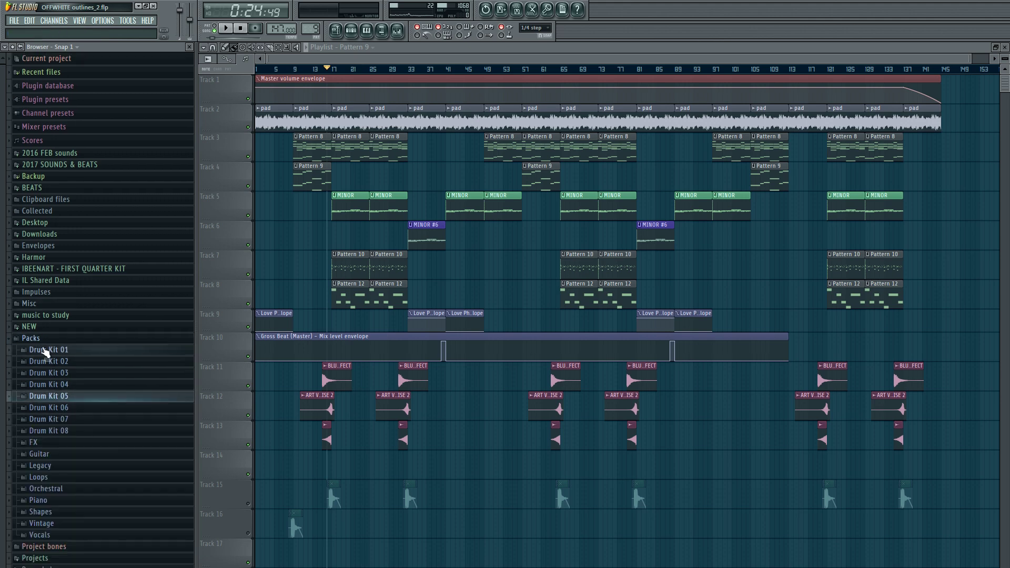
pyautogui.click(31, 336)
# Step: Show all patterns and channels in the Project Picker and open the settings of the (ART) NEW STYLE KICK 2 and DM-CON A18 channels
pyautogui.click(351, 31)
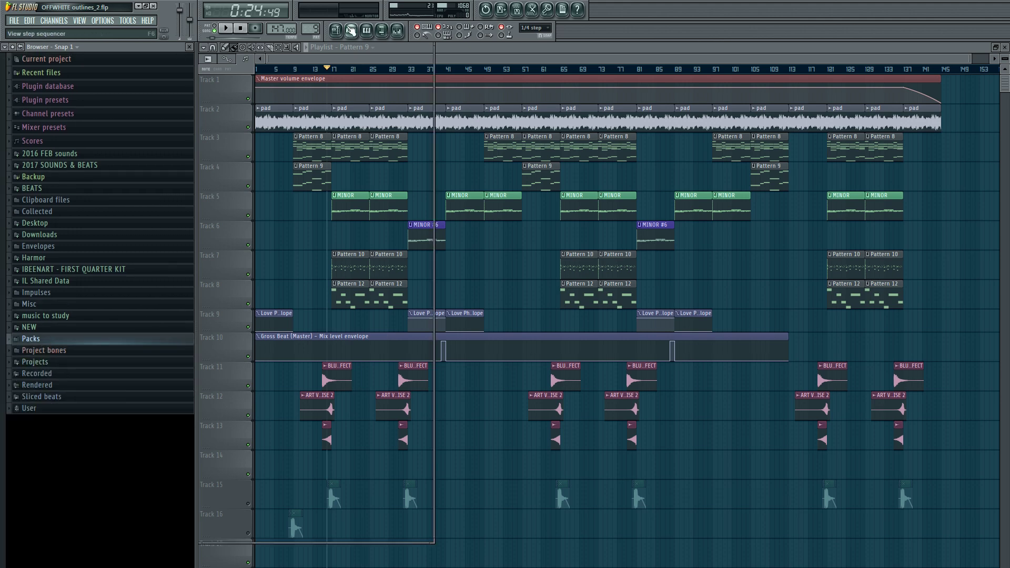
pyautogui.click(338, 30)
pyautogui.middleClick(497, 283)
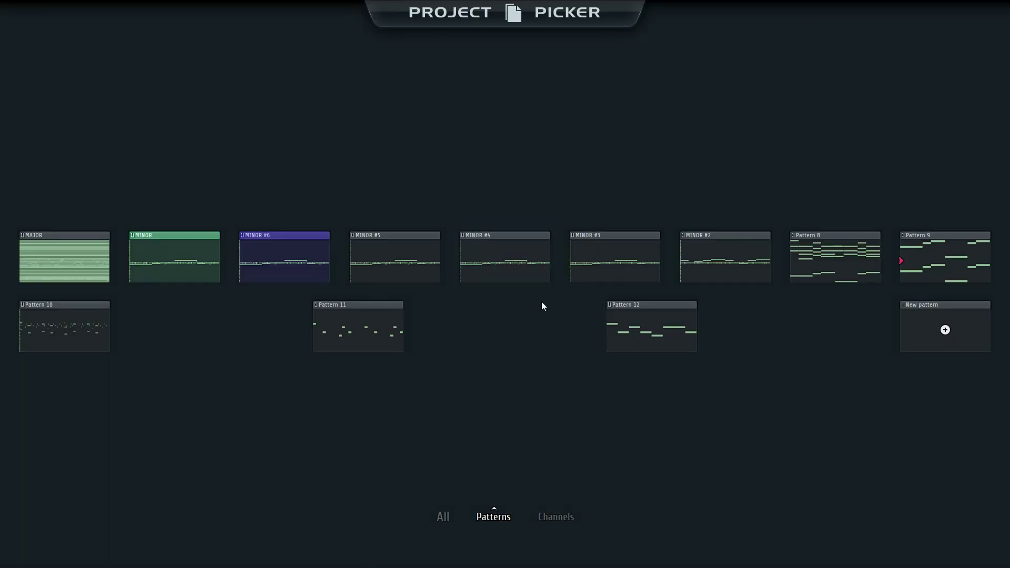
pyautogui.click(443, 516)
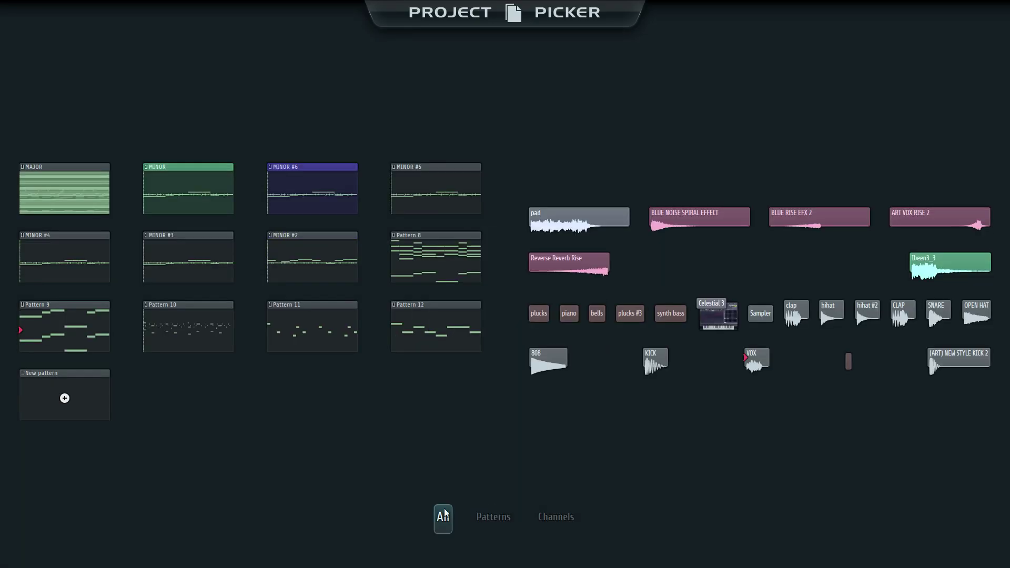
pyautogui.click(960, 357)
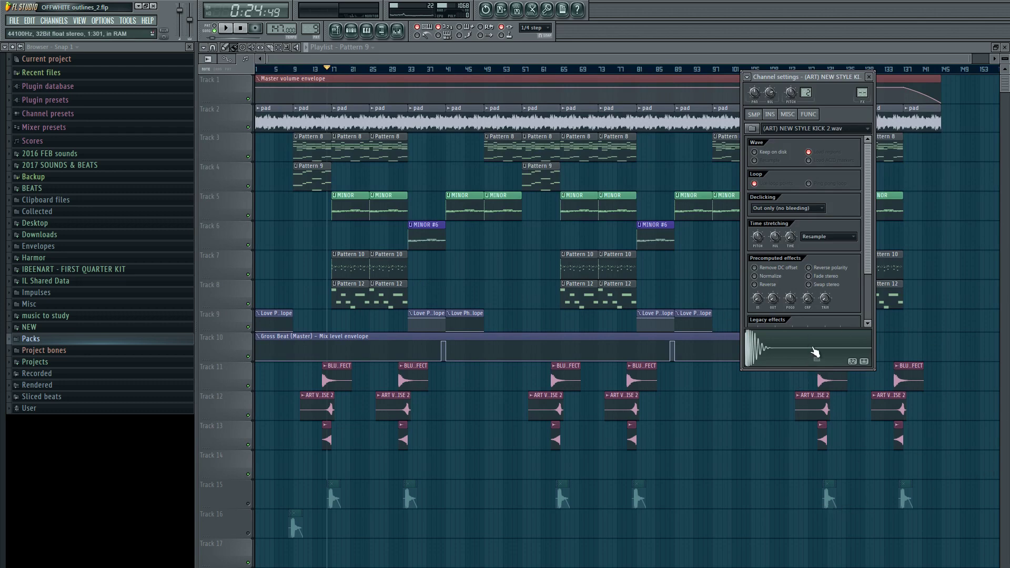
pyautogui.click(88, 337)
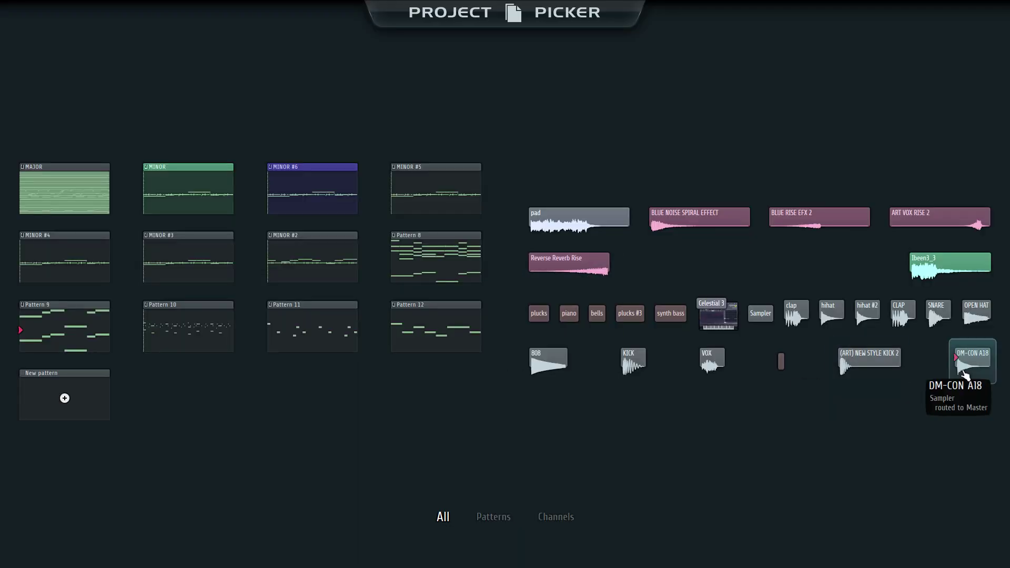
pyautogui.click(965, 374)
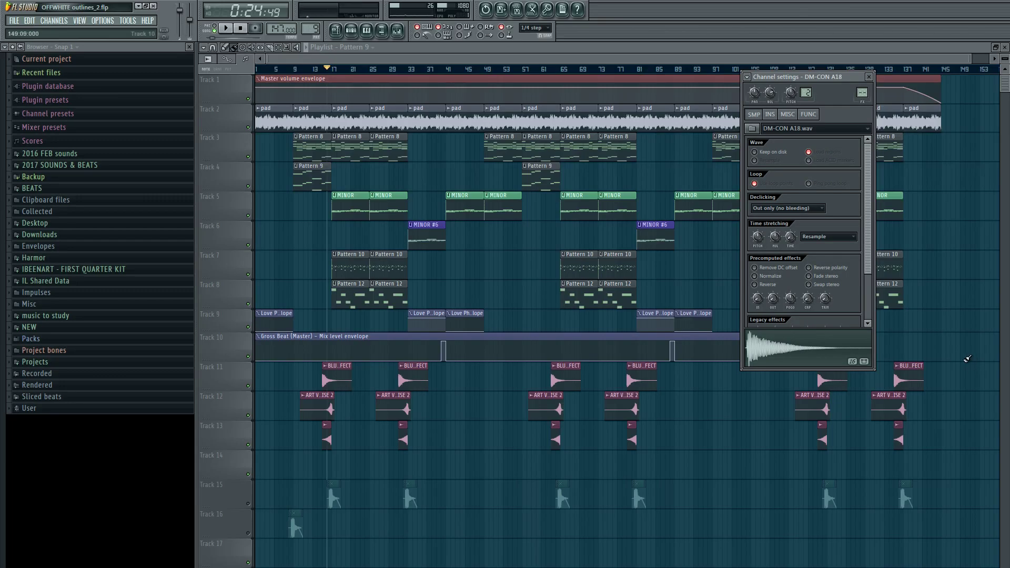
# Step: Audition TOUCH THE SKY_1, YOU MAKE ME FEEL SO HIGH_1 and DM-BAM 09 in the browser's My body folder, and collapse the folder
pyautogui.click(118, 266)
pyautogui.scroll(-5, 73, 541)
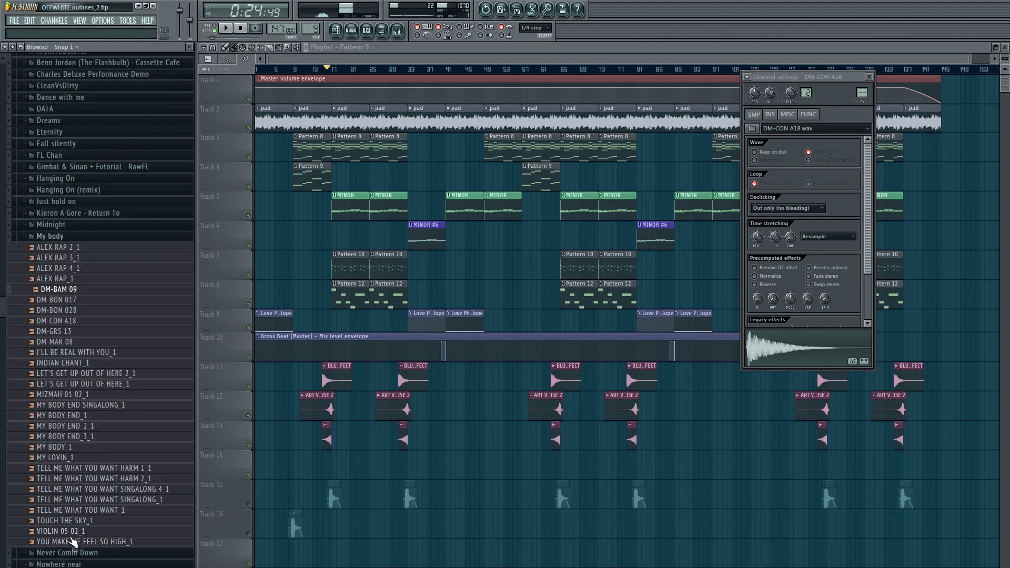
pyautogui.click(71, 520)
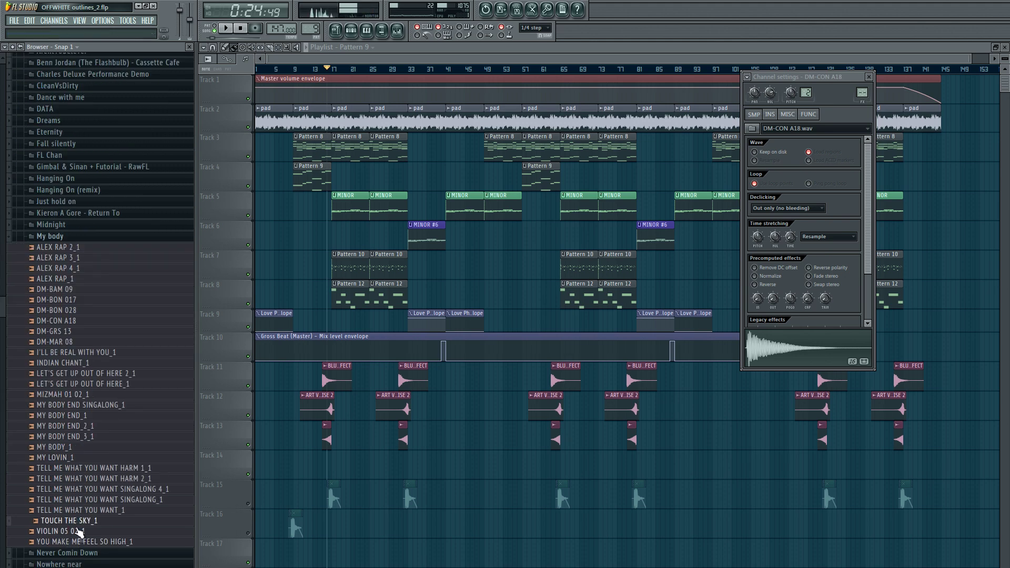
pyautogui.click(77, 541)
pyautogui.click(58, 291)
pyautogui.click(55, 237)
pyautogui.press('space')
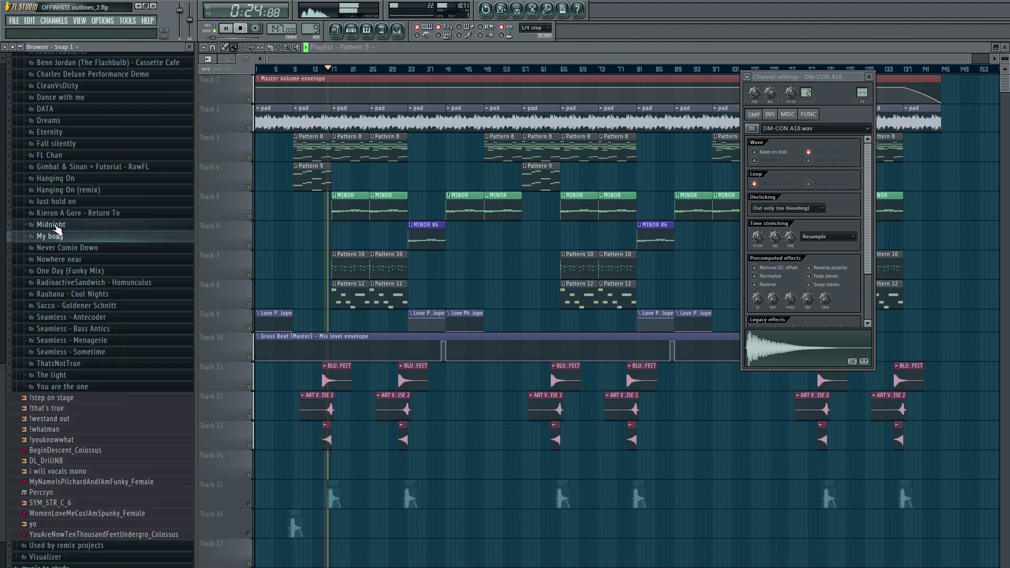
pyautogui.press('space')
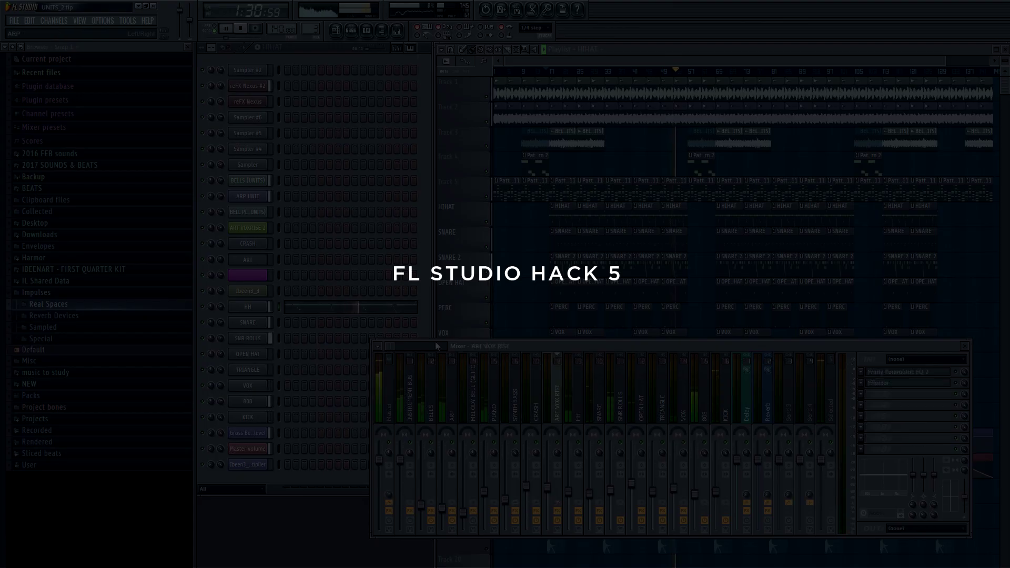
pyautogui.moveTo(437, 345); pyautogui.dragTo(604, 346)
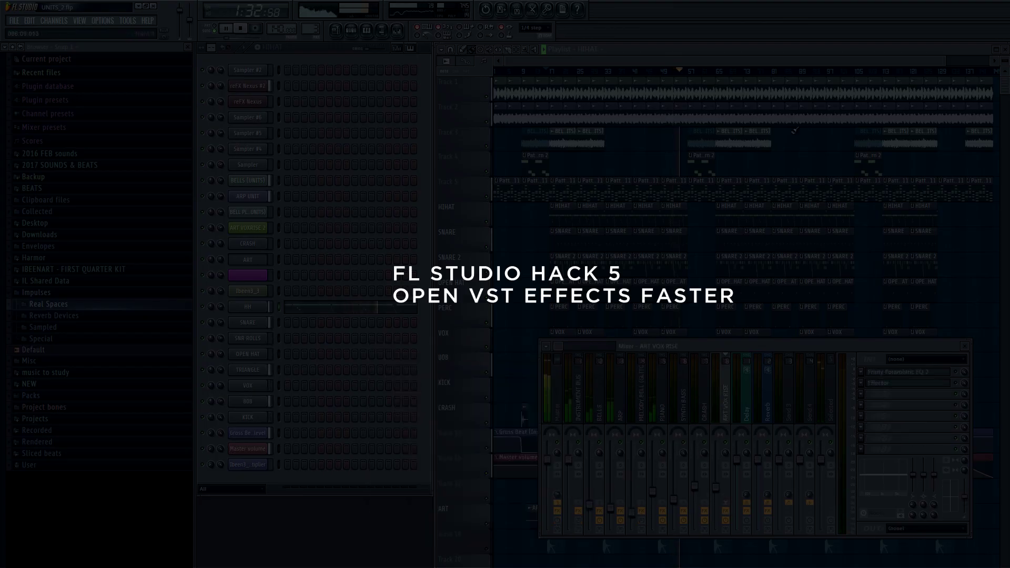
pyautogui.press('F9')
pyautogui.doubleClick(744, 143)
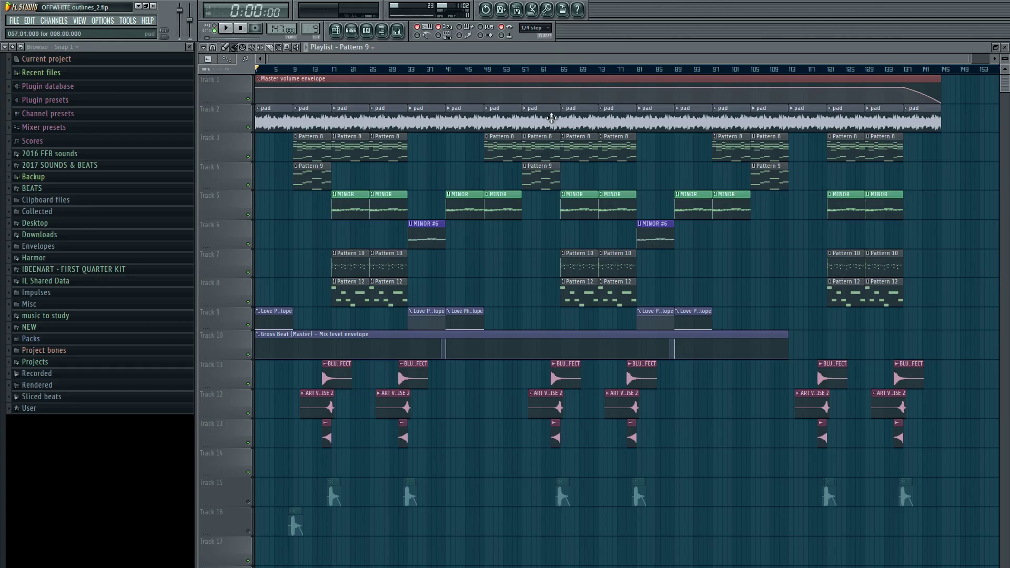
# Step: Open the mixer and go through the bells, plucks, synth bass and clap tracks, ending on the chorus synth track
pyautogui.click(397, 30)
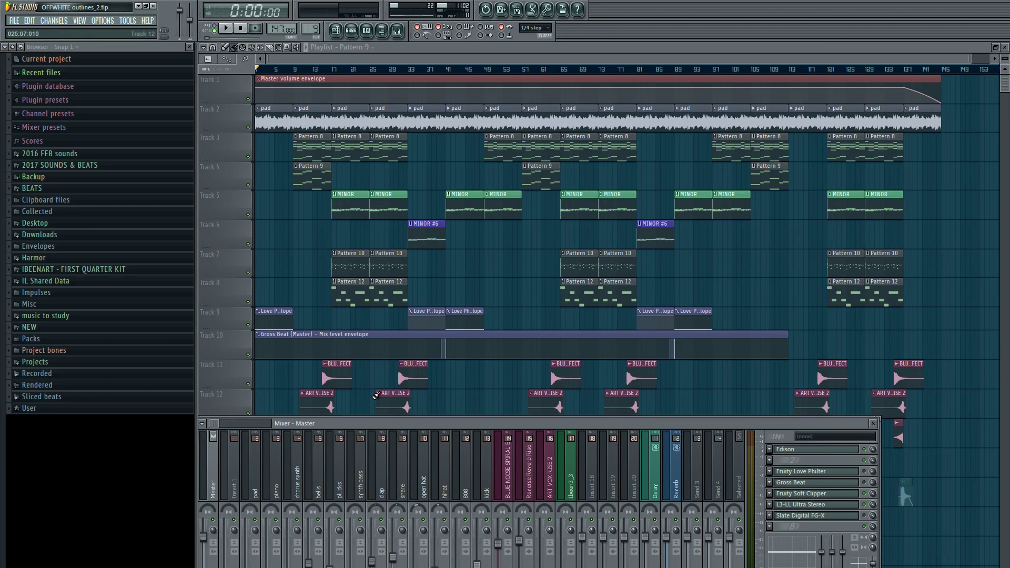
pyautogui.click(232, 460)
pyautogui.click(322, 472)
pyautogui.click(339, 472)
pyautogui.click(371, 474)
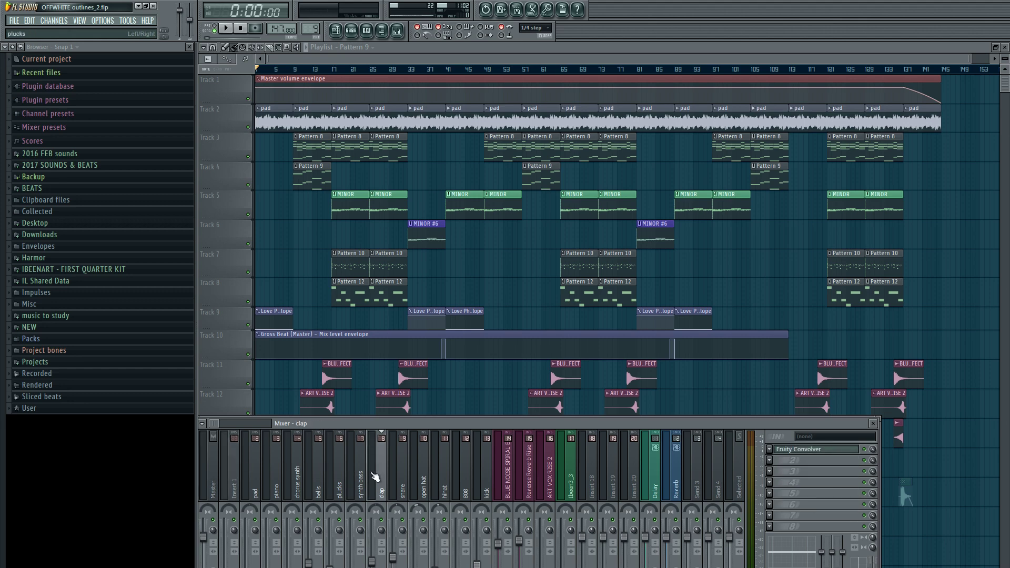
pyautogui.click(318, 471)
pyautogui.click(258, 467)
pyautogui.click(292, 469)
# Step: Open the Gross Beat, Fruity Chorus, Fruity Parametric EQ 2 and Fruity Convolver windows of the chorus synth track individually, and close them all
pyautogui.click(849, 483)
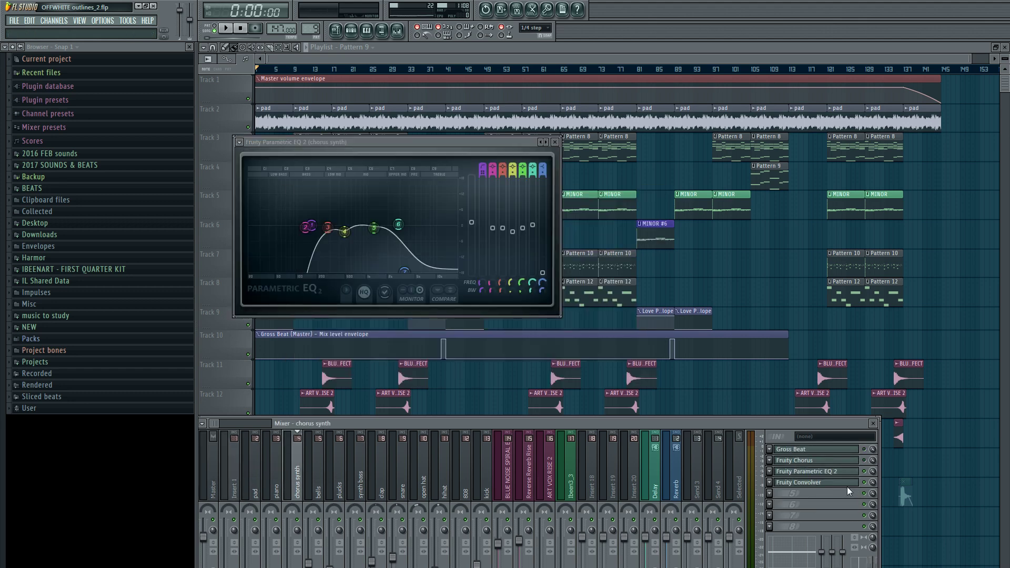
pyautogui.click(844, 472)
pyautogui.click(843, 481)
pyautogui.click(840, 473)
pyautogui.click(843, 472)
pyautogui.click(844, 461)
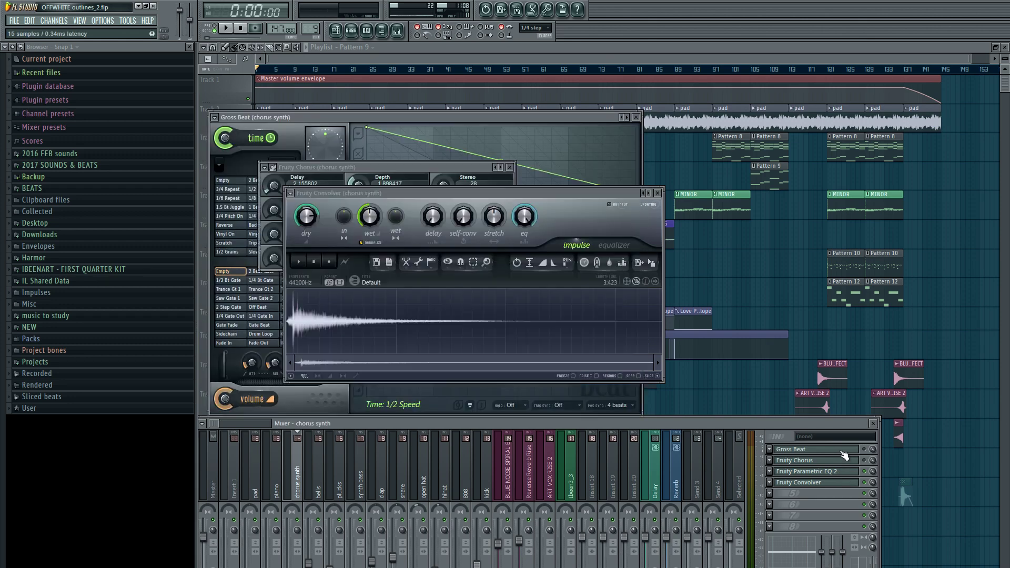
pyautogui.press('Escape')
pyautogui.press('Escape')
pyautogui.press('Escape')
pyautogui.press('Escape')
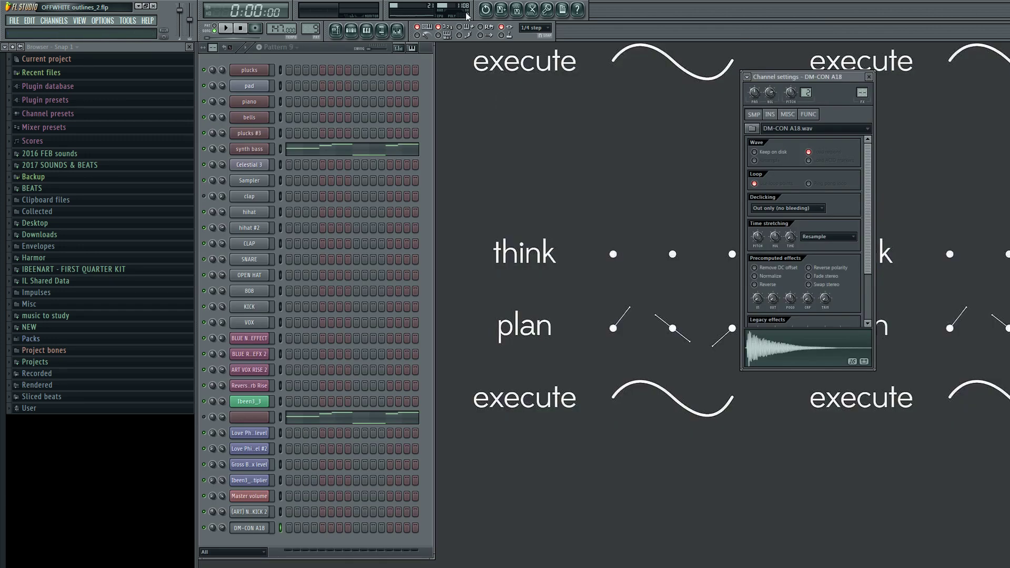
# Step: Bring up the mixer and the playlist windows
pyautogui.click(397, 33)
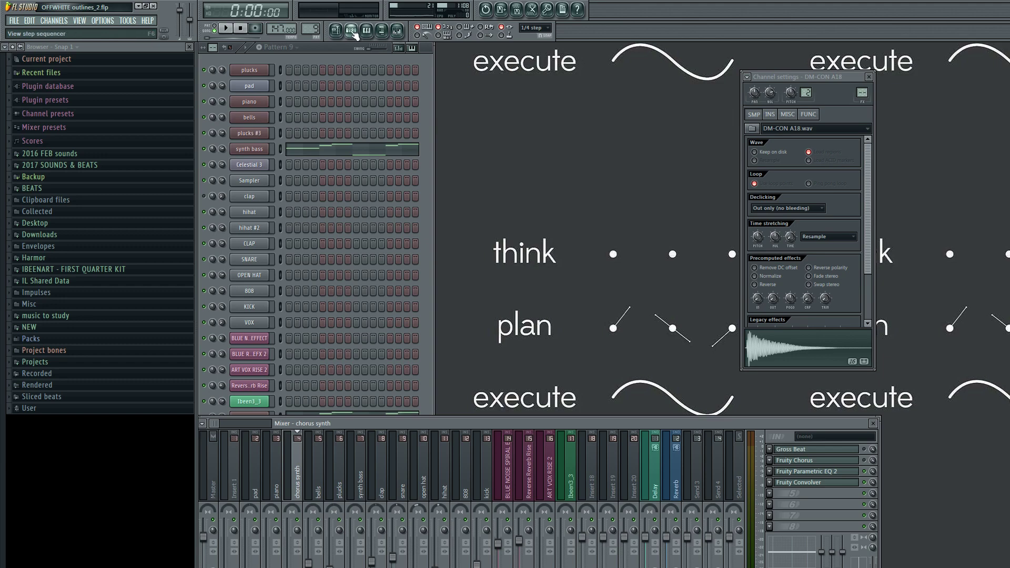
pyautogui.click(335, 30)
pyautogui.click(397, 31)
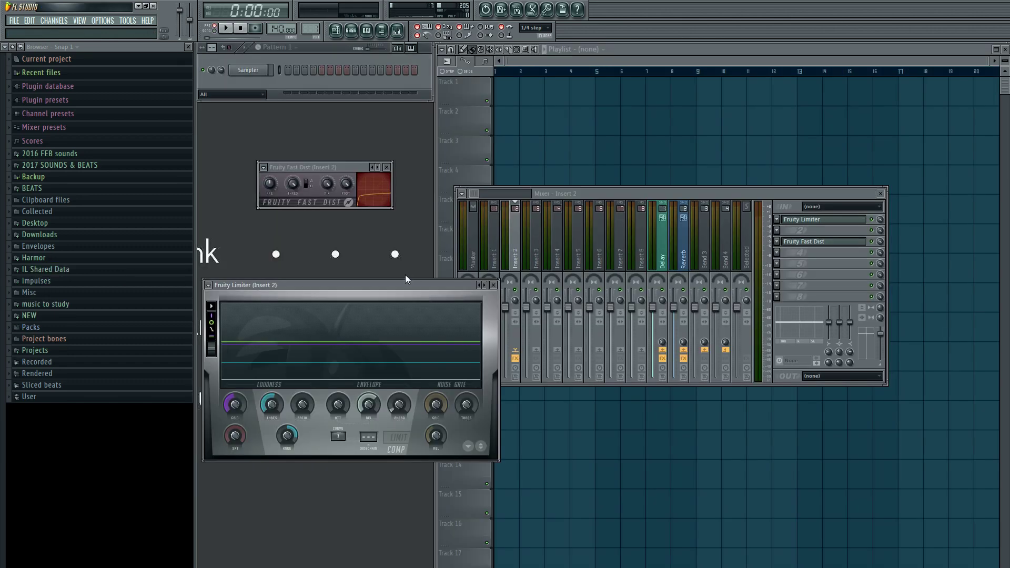
# Step: Reposition the mixer and Fruity Limiter windows, and switch from Insert 2's effects to all of Insert 1's effect windows at once
pyautogui.moveTo(405, 284); pyautogui.dragTo(409, 223)
pyautogui.moveTo(626, 196); pyautogui.dragTo(655, 199)
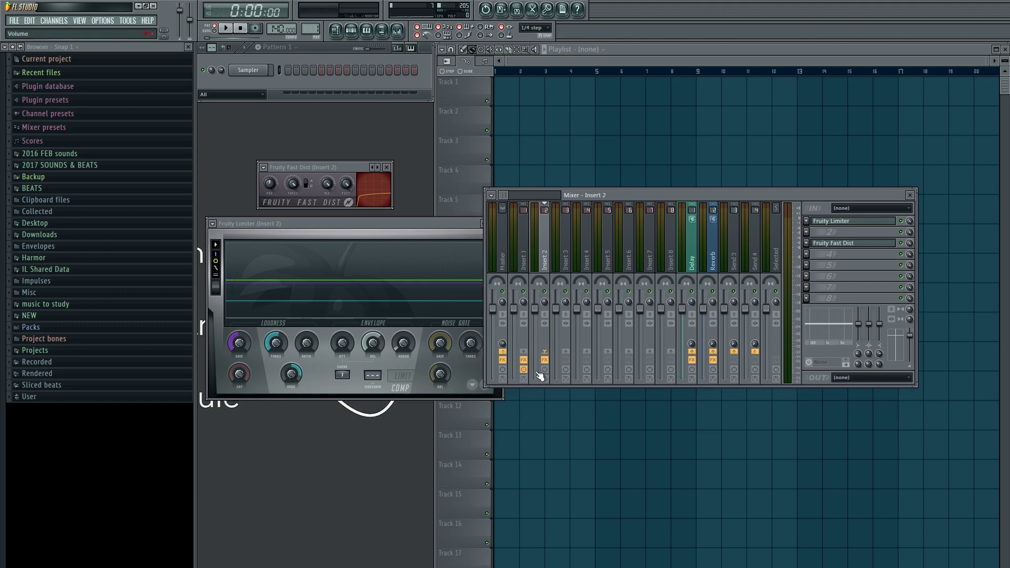
pyautogui.rightClick(545, 360)
pyautogui.rightClick(525, 362)
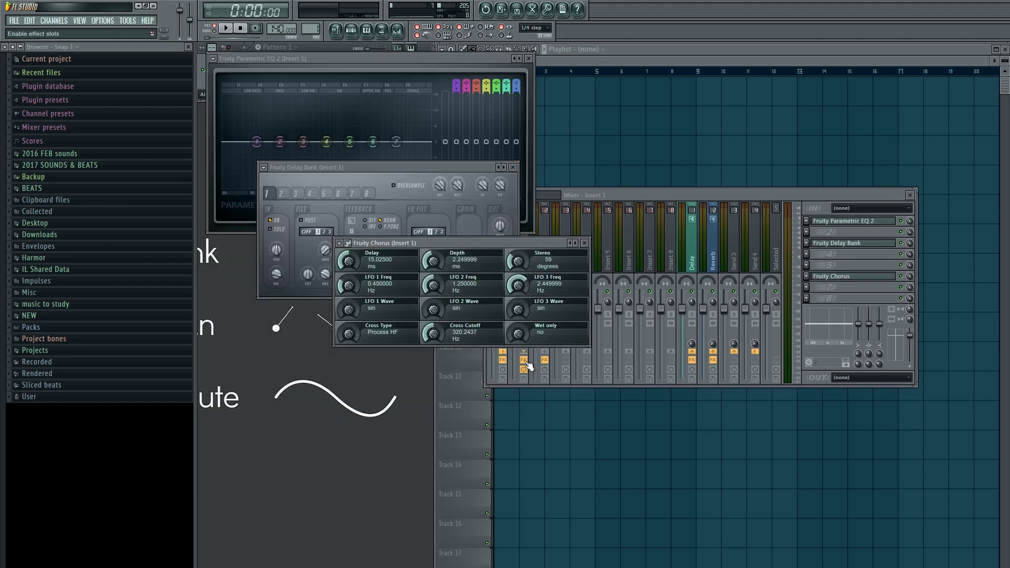
# Step: Spread out Insert 1's Fruity Chorus and Fruity Delay Bank windows, and set the chorus depth to about 2.78 ms and LFO 3 frequency to about 1.91 Hz
pyautogui.moveTo(443, 244); pyautogui.dragTo(447, 396)
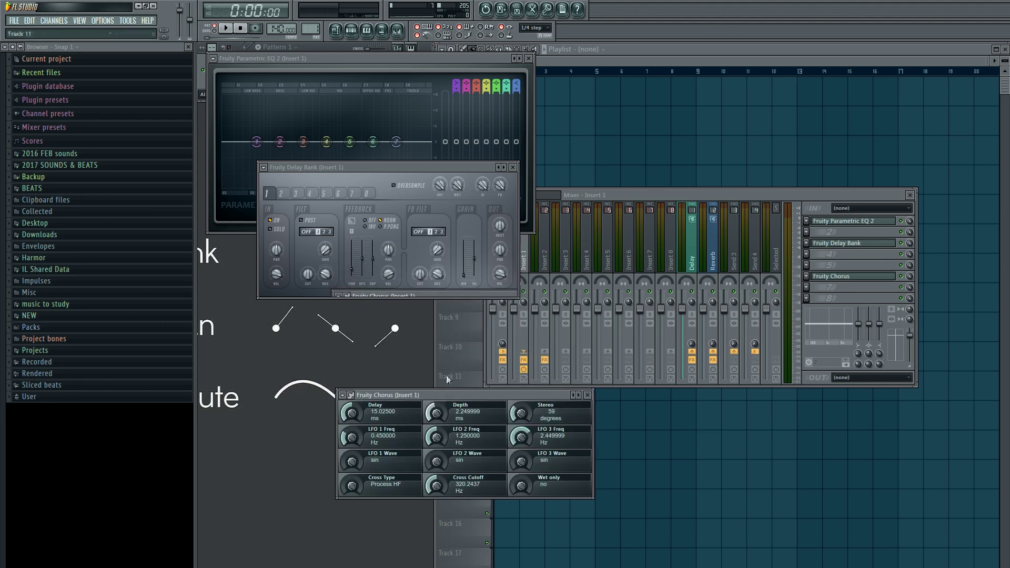
pyautogui.moveTo(387, 168); pyautogui.dragTo(759, 43)
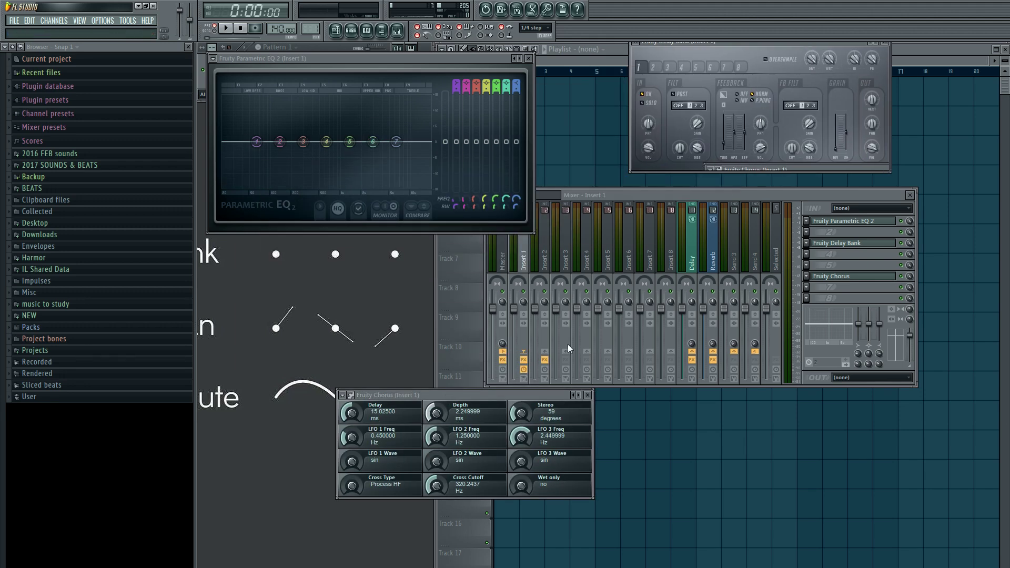
pyautogui.moveTo(449, 422); pyautogui.dragTo(449, 437)
pyautogui.moveTo(524, 450); pyautogui.dragTo(523, 464)
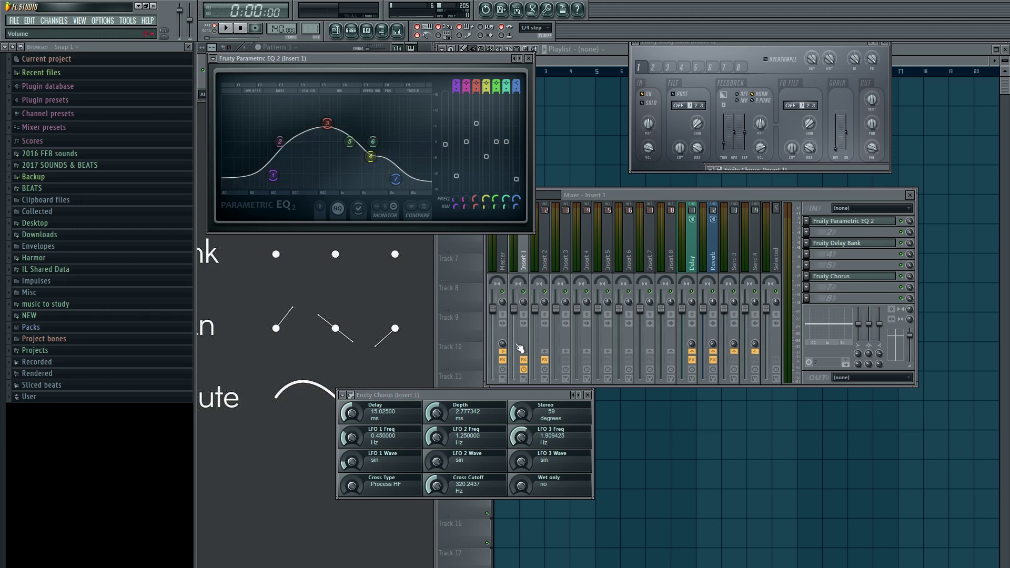
# Step: Close all of Insert 1's effect windows, open Insert 2's effects together, and adjust controls on Fruity Limiter and Fruity Fast Dist
pyautogui.hotkey('alt', 'F12')
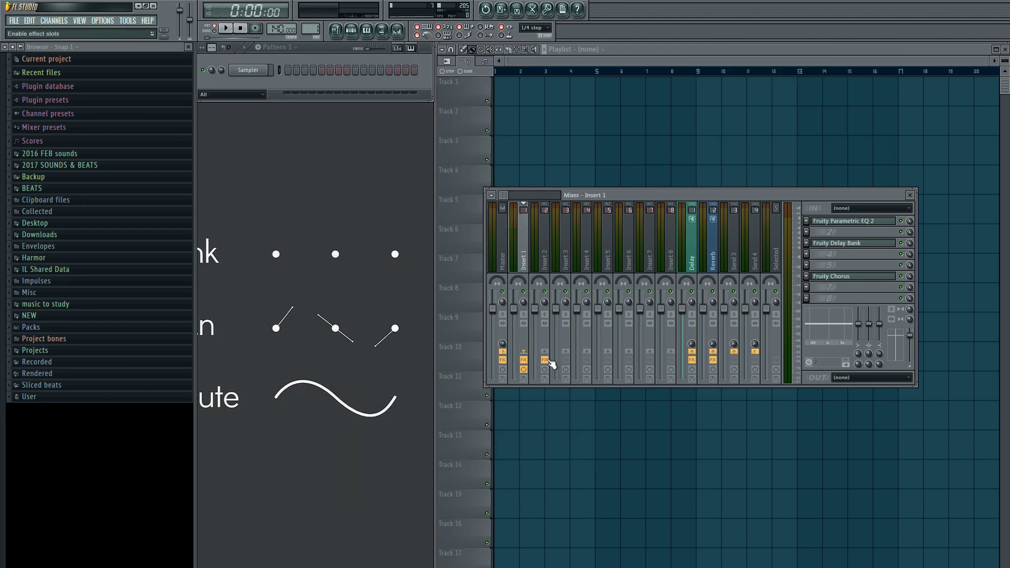
pyautogui.click(545, 360)
pyautogui.moveTo(279, 345); pyautogui.dragTo(306, 327)
pyautogui.moveTo(326, 183); pyautogui.dragTo(327, 203)
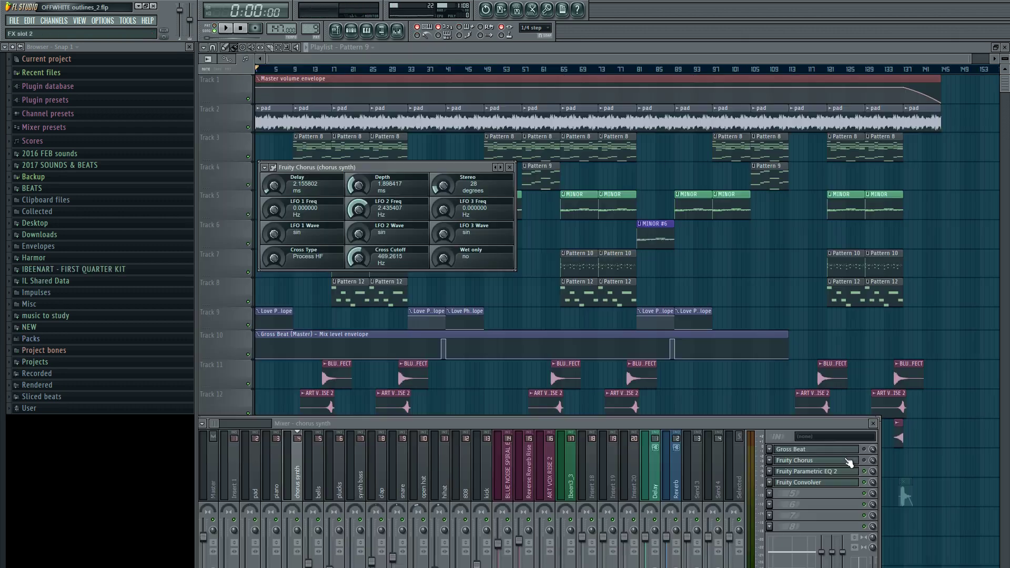
# Step: Toggle the chorus synth track's Fruity Parametric EQ 2, Fruity Convolver and Gross Beat windows one at a time, and hide and reshow the mixer
pyautogui.click(847, 471)
pyautogui.click(849, 482)
pyautogui.click(848, 481)
pyautogui.click(841, 475)
pyautogui.click(842, 480)
pyautogui.click(840, 473)
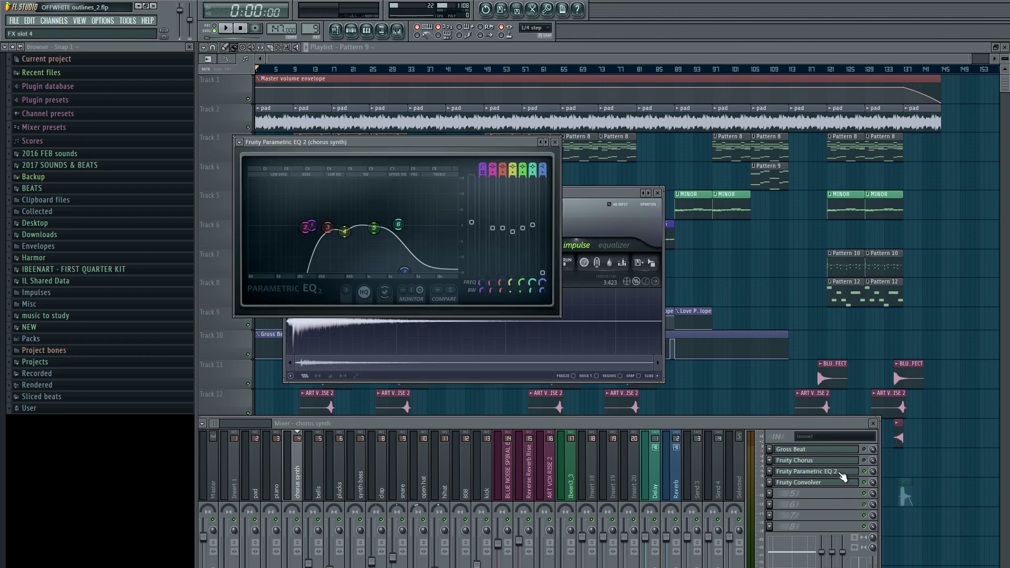
pyautogui.click(840, 473)
pyautogui.click(842, 451)
pyautogui.click(842, 451)
pyautogui.press('F9')
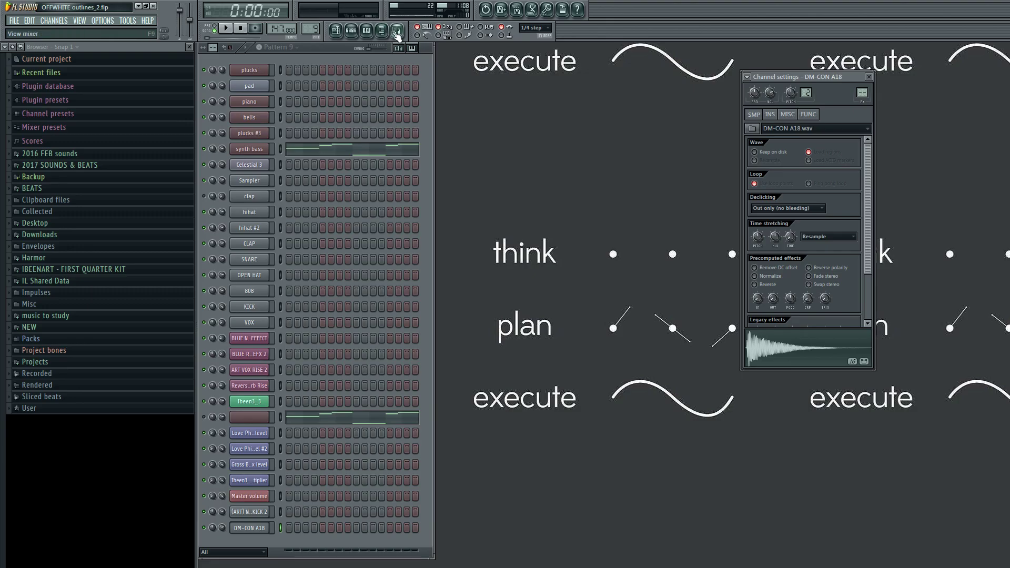
pyautogui.click(398, 32)
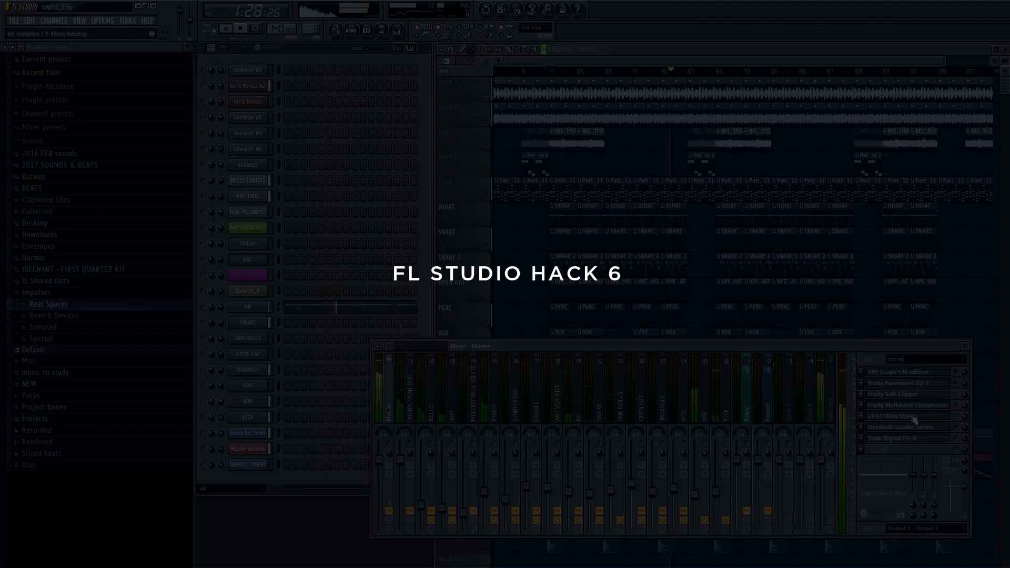
pyautogui.click(911, 417)
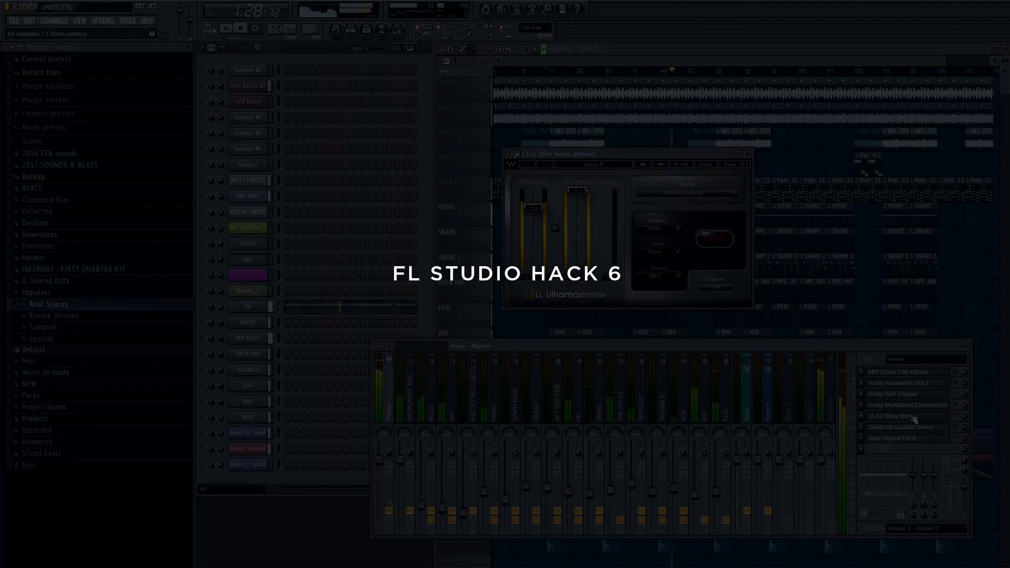
pyautogui.click(911, 417)
pyautogui.click(512, 394)
pyautogui.scroll(-2, 472, 368)
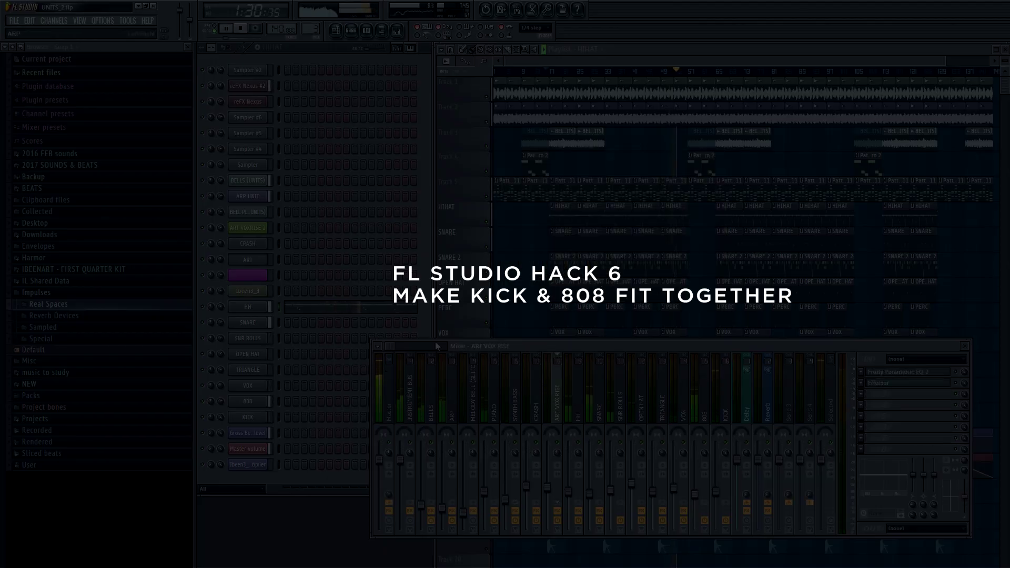
pyautogui.moveTo(474, 347); pyautogui.dragTo(642, 347)
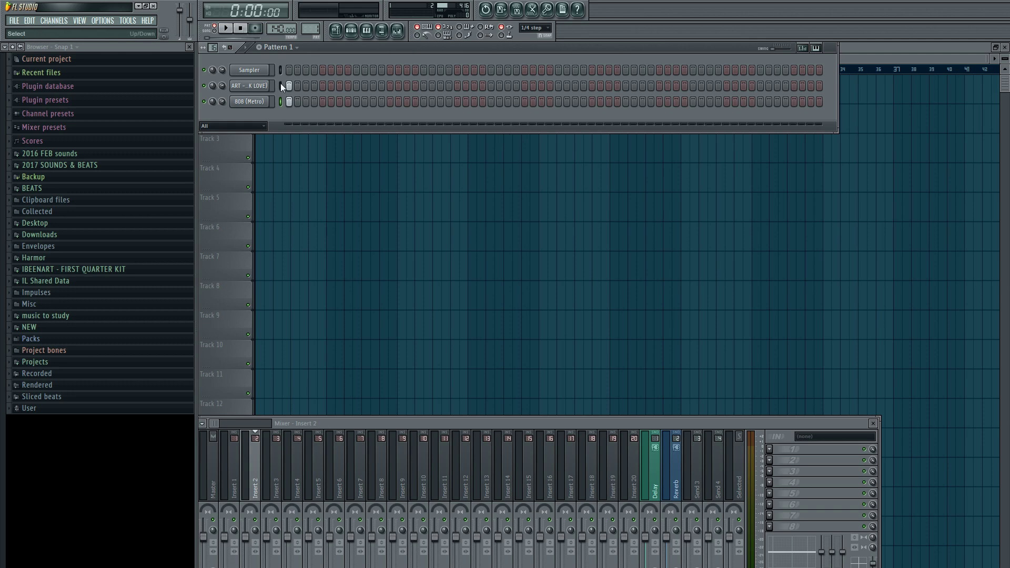
# Step: Link the kick channel to mixer track 1 and the 808 (Metro) channel to mixer track 2, and view both channels' settings
pyautogui.click(264, 89)
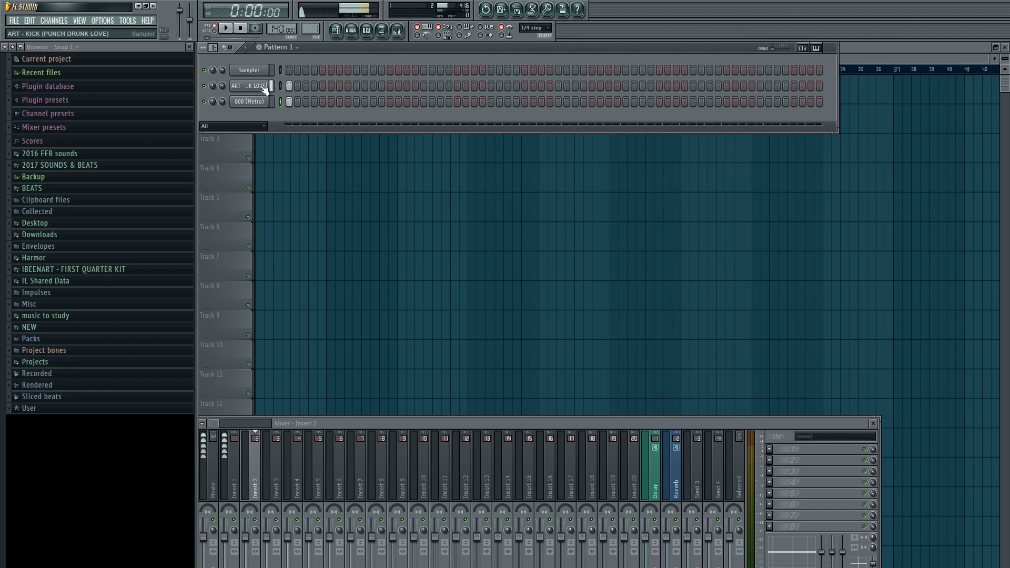
pyautogui.click(269, 105)
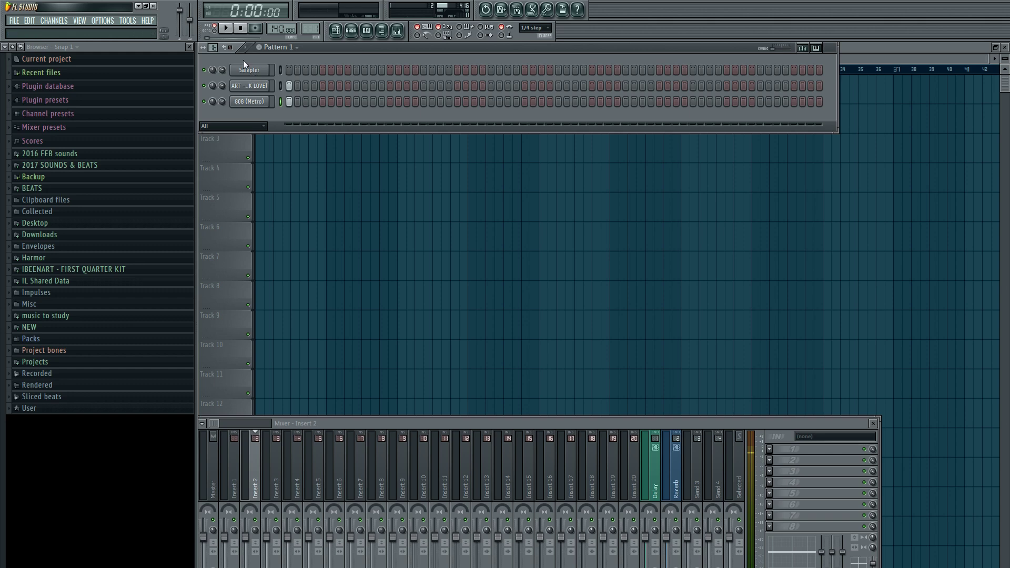
pyautogui.click(273, 101)
pyautogui.click(236, 476)
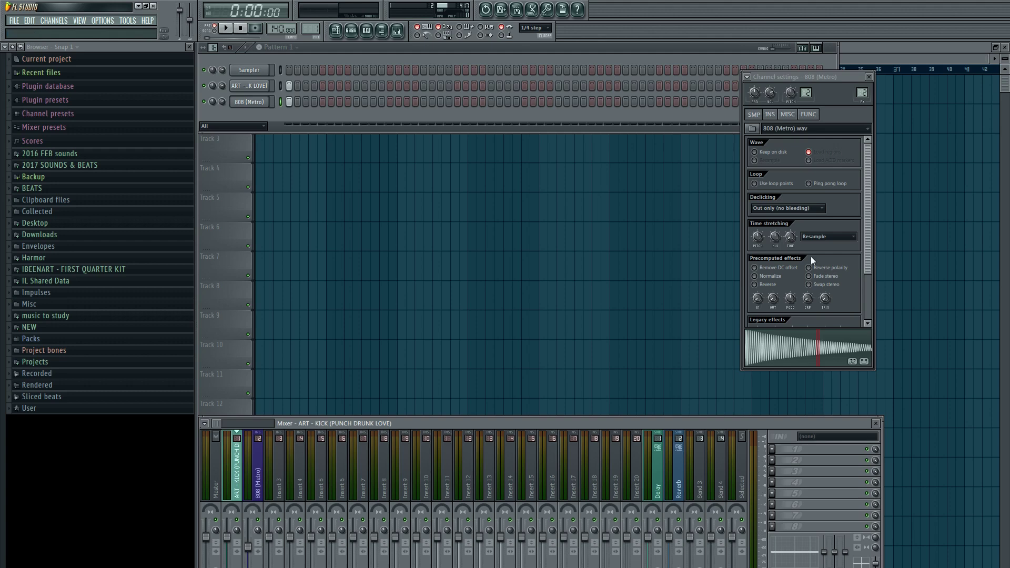
pyautogui.click(240, 86)
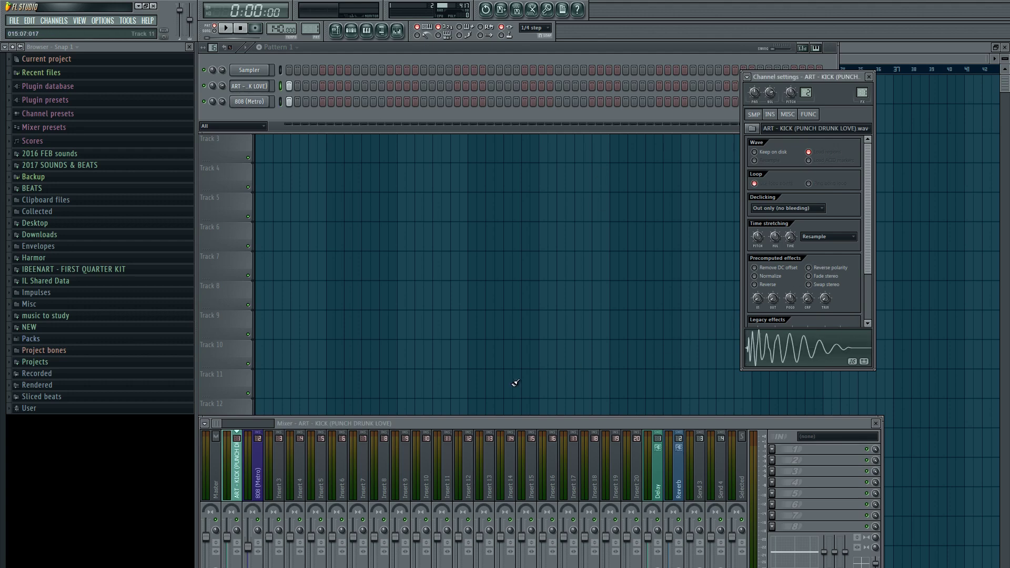
# Step: Compare the pattern's playback with the kick's mixer track polarity reversed and with it restored to normal
pyautogui.click(238, 542)
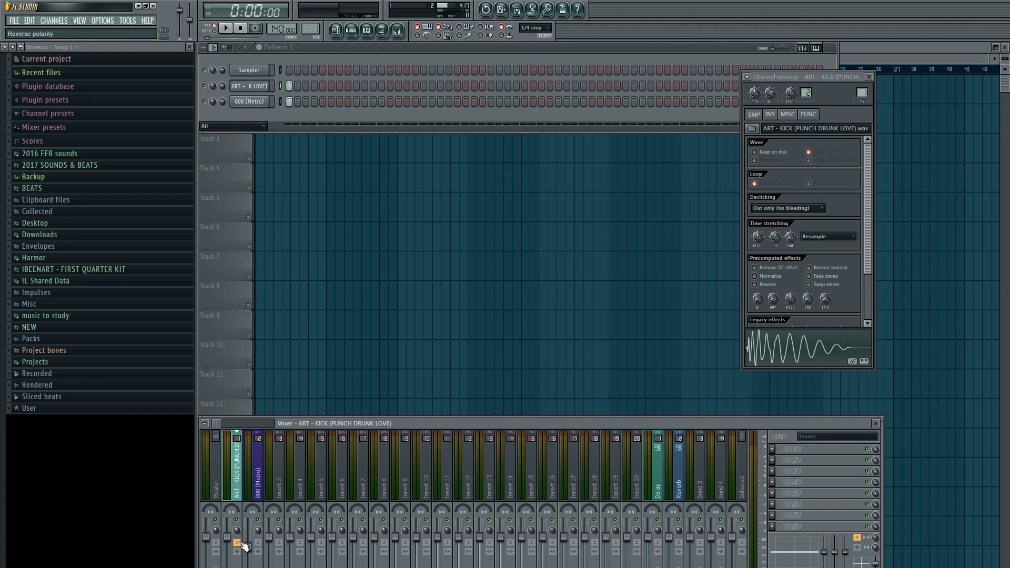
pyautogui.press('space')
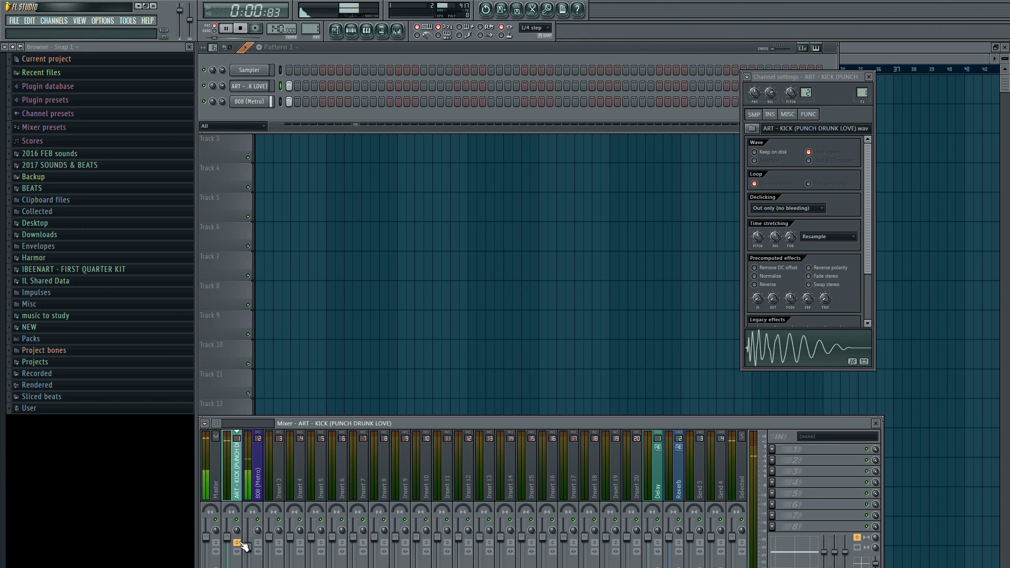
pyautogui.press('space')
pyautogui.press('space')
pyautogui.click(240, 542)
pyautogui.click(246, 28)
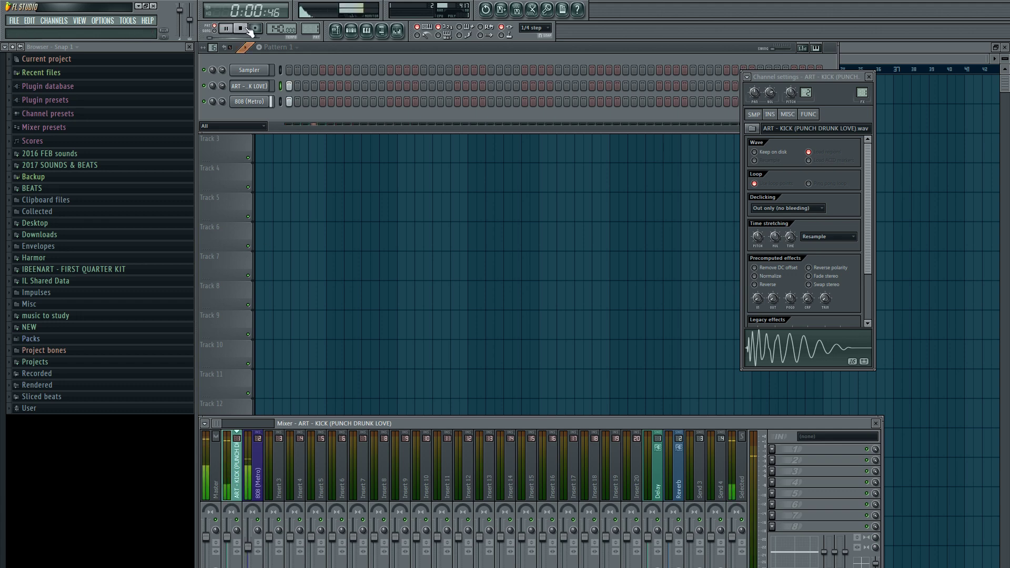
# Step: Rename Pattern 1 as IN PHASE
pyautogui.click(285, 48)
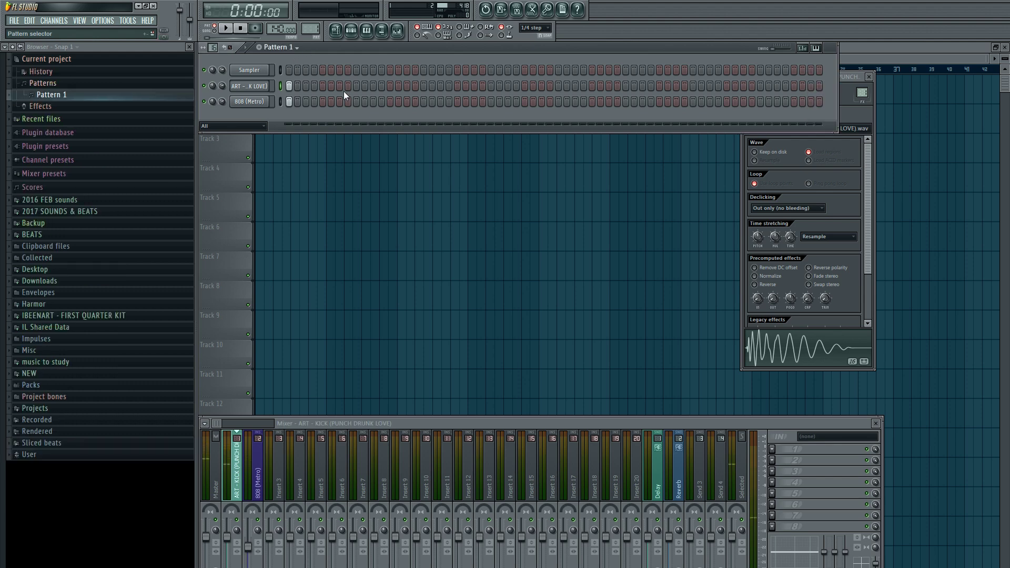
pyautogui.press('F2')
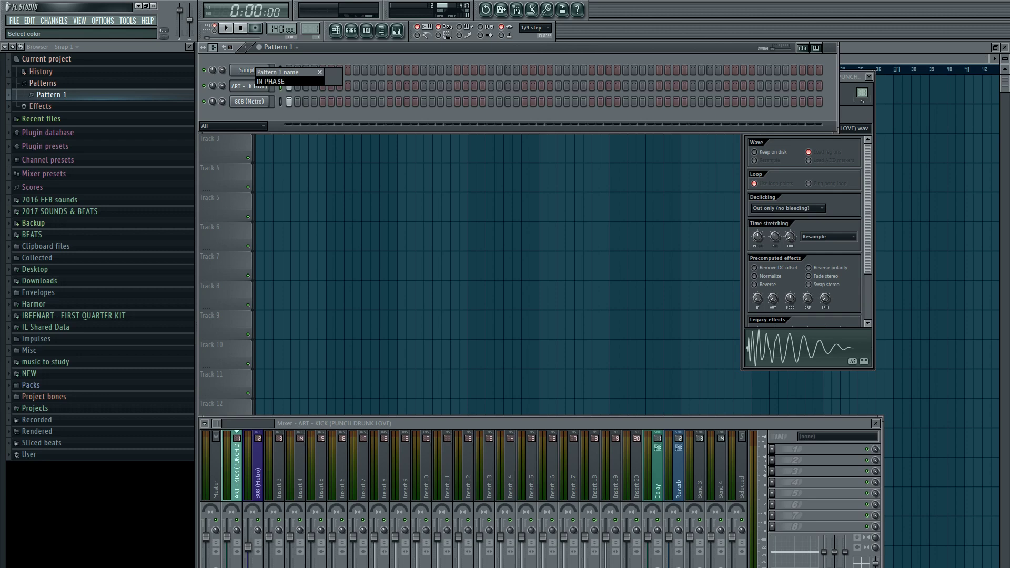
pyautogui.press('Return')
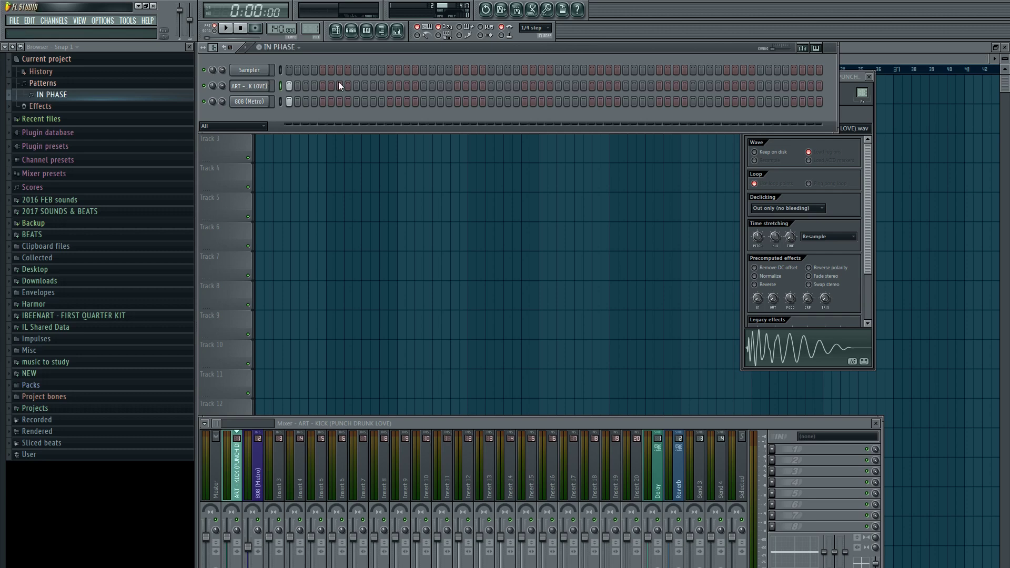
# Step: Clone the IN PHASE pattern and rename the copy OUT OF PHASE
pyautogui.click(292, 49)
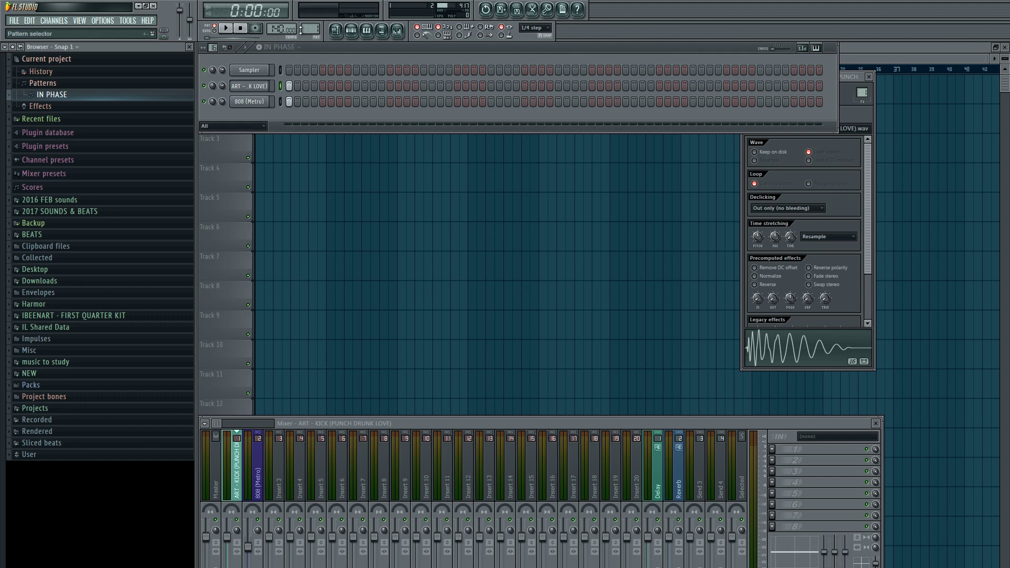
pyautogui.click(327, 117)
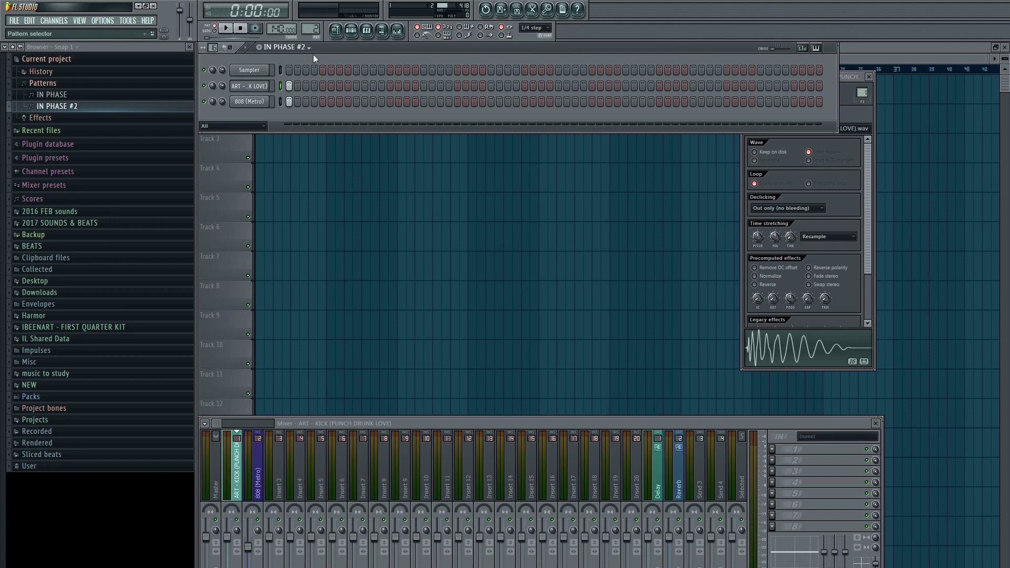
pyautogui.press('F2')
pyautogui.write('OUT OF')
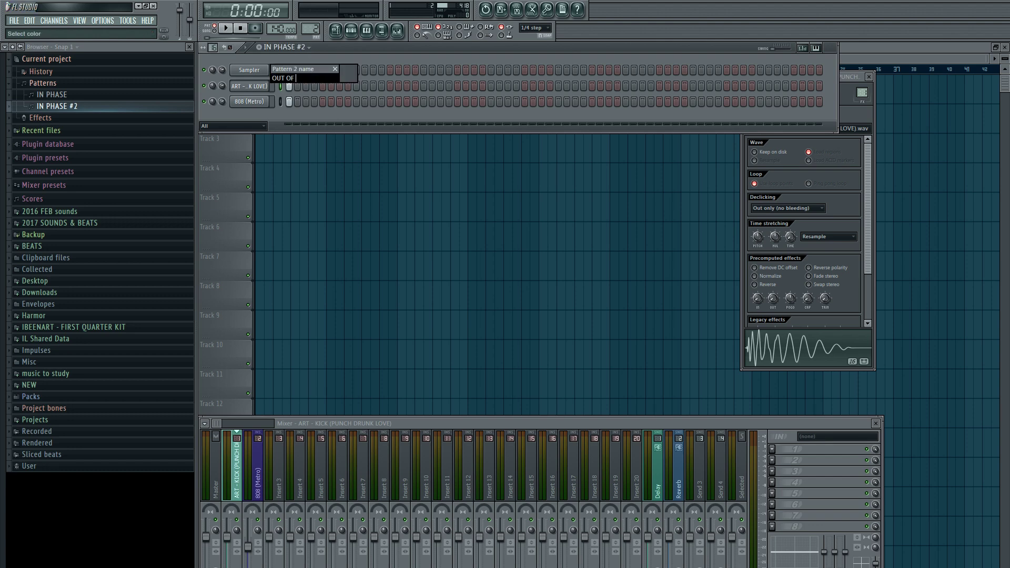
pyautogui.write(' PHASE')
pyautogui.press('Return')
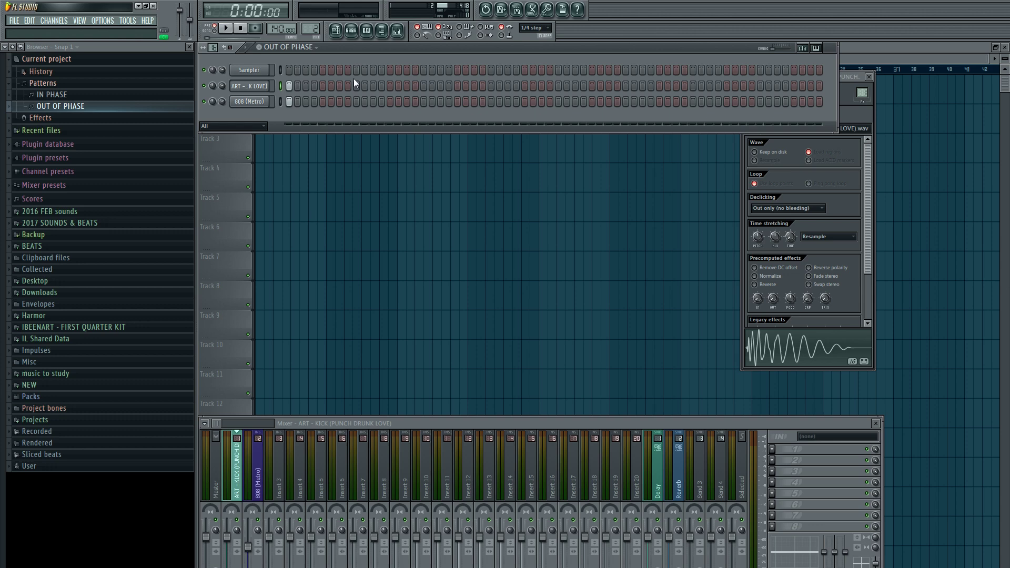
# Step: Clone the ART - KICK (PUNCH DRUNK LOVE) channel and name the copy KICK 2
pyautogui.hotkey('alt', 'c')
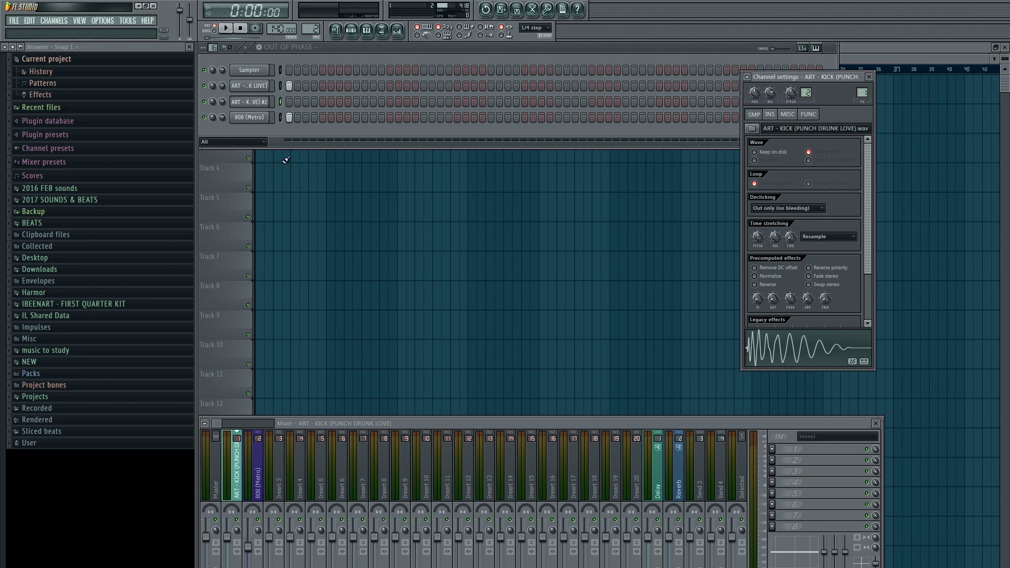
pyautogui.keyDown('shift'); pyautogui.click(254, 102); pyautogui.keyUp('shift')
pyautogui.write('FA')
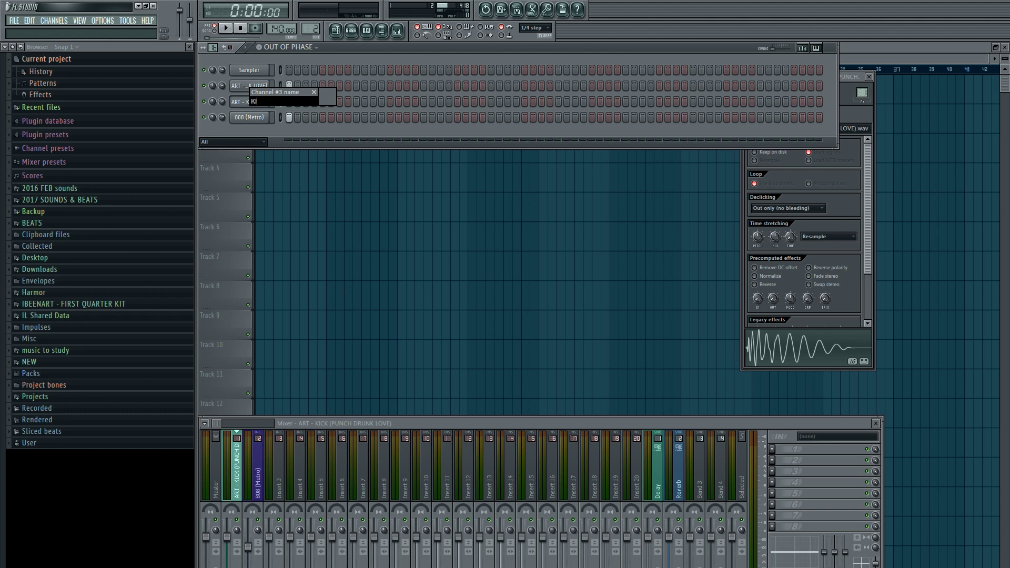
pyautogui.press('Return')
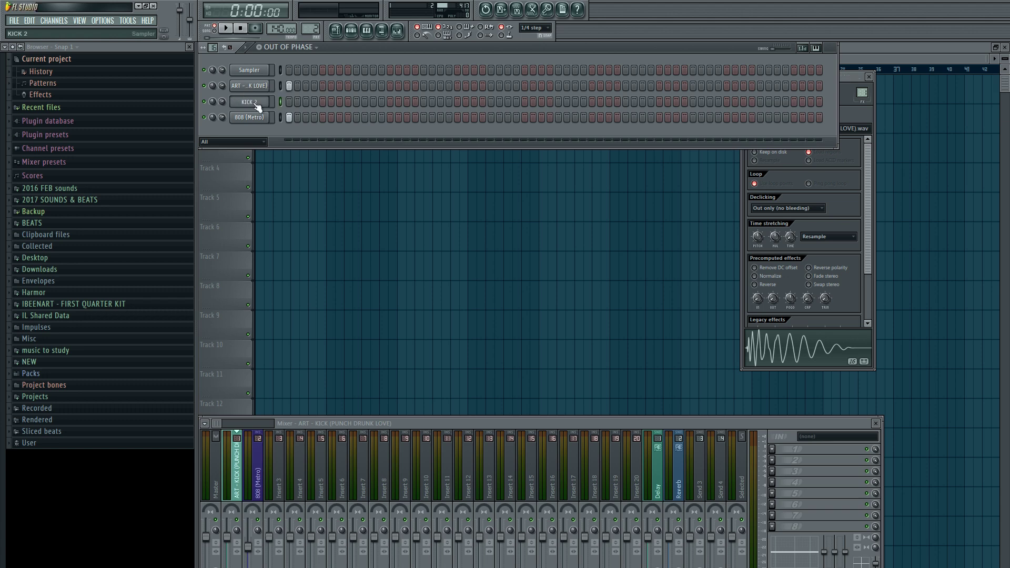
# Step: Move KICK 2 down one place, then clone the 808 (Metro) channel and name the copy 808 2
pyautogui.hotkey('alt', 'Down')
pyautogui.hotkey('alt', 'c')
pyautogui.middleClick(246, 118)
pyautogui.write('80')
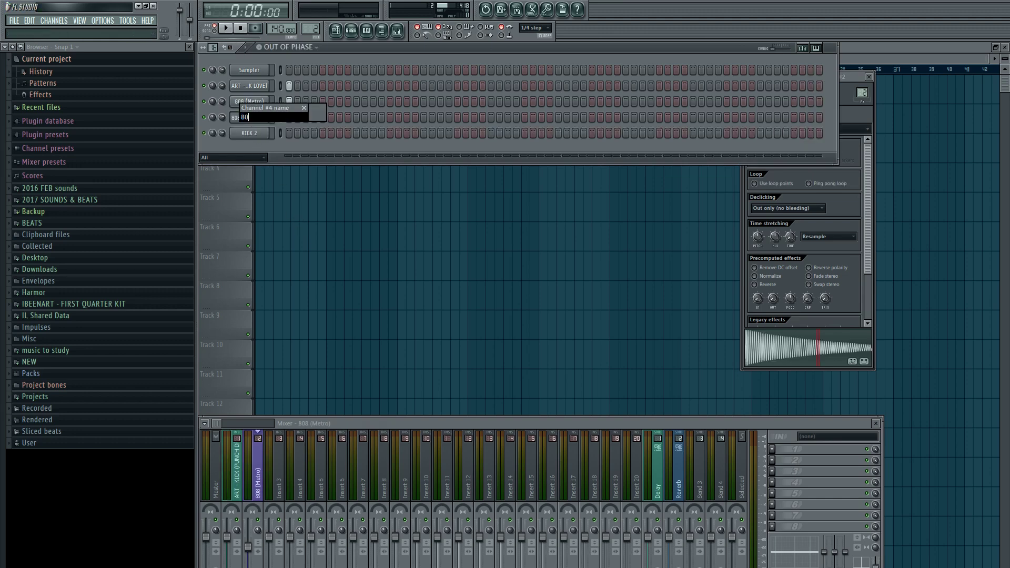
pyautogui.write('8 2')
pyautogui.press('Return')
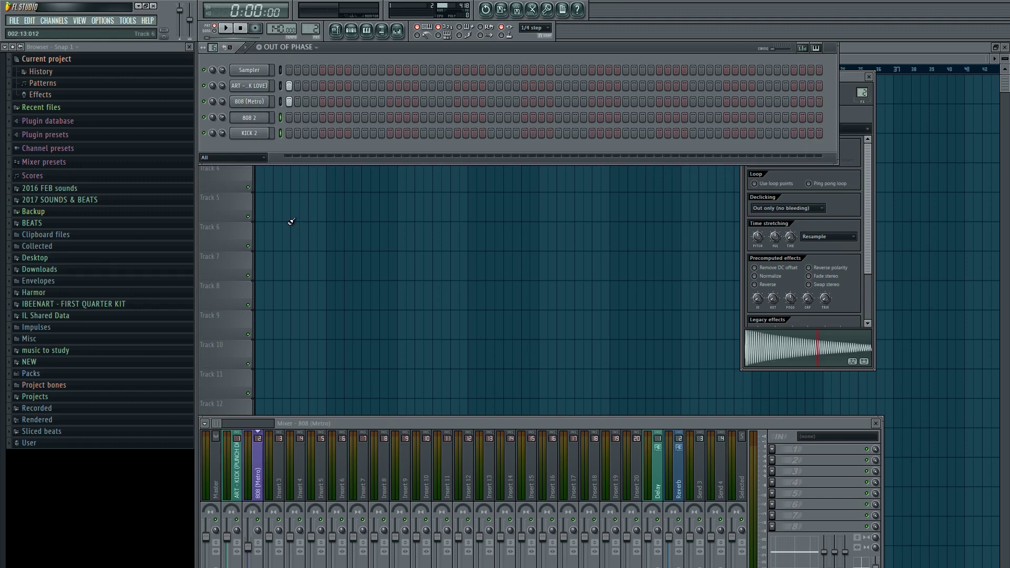
# Step: Color the 808 2 and KICK 2 channels yellow
pyautogui.middleClick(253, 118)
pyautogui.click(279, 127)
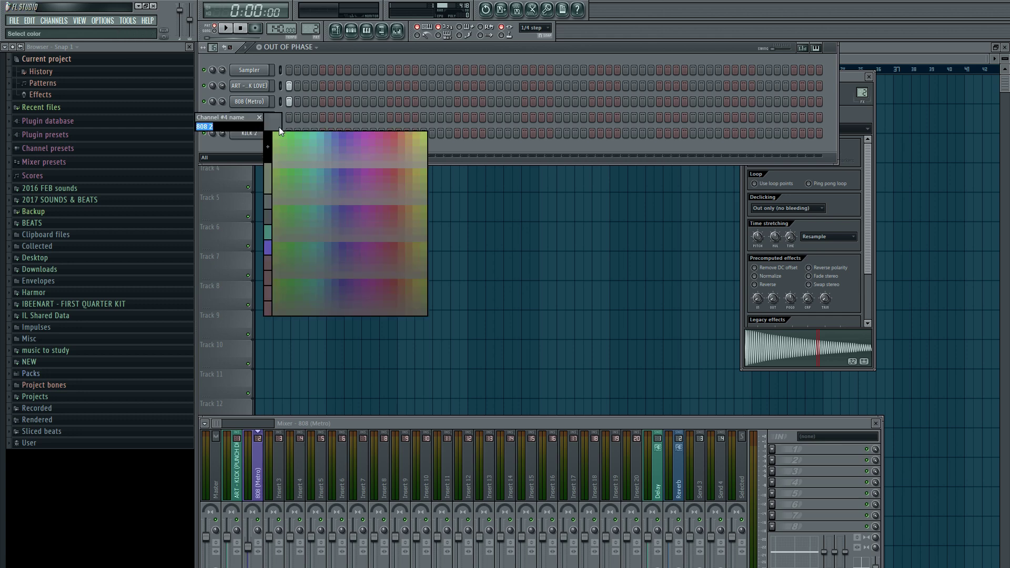
pyautogui.click(415, 134)
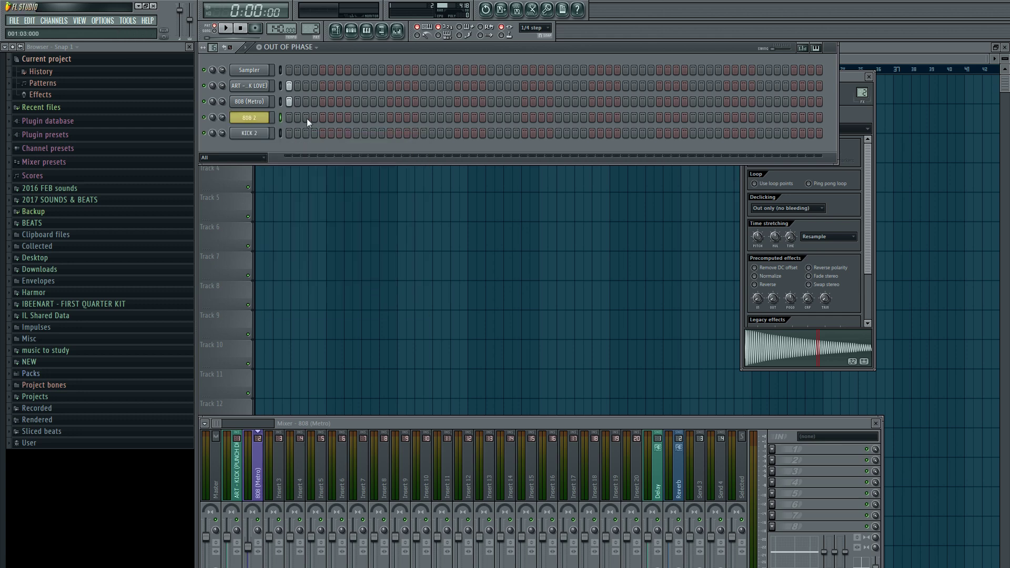
pyautogui.press('F2')
pyautogui.click(315, 151)
pyautogui.click(301, 225)
pyautogui.press('Return')
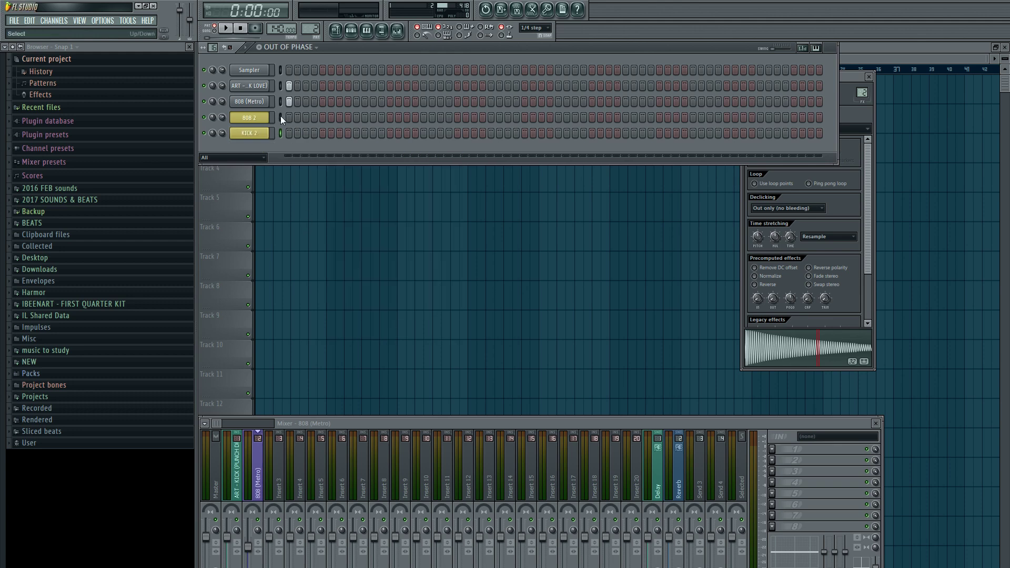
# Step: Link 808 2 and KICK 2 to mixer tracks 4 and 5, and move the pattern's first-step hits onto these cloned channels
pyautogui.click(292, 472)
pyautogui.click(256, 87)
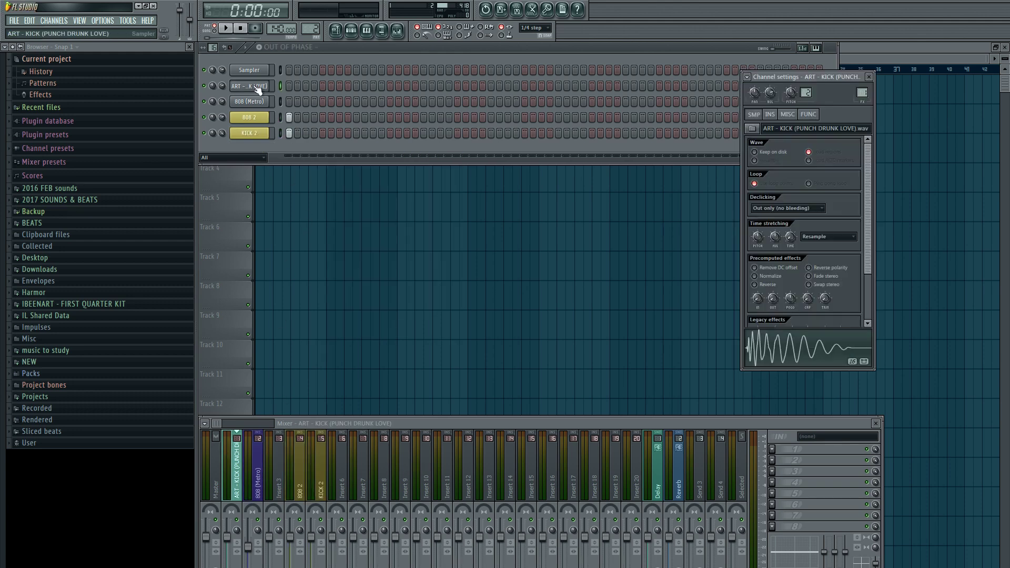
pyautogui.click(258, 88)
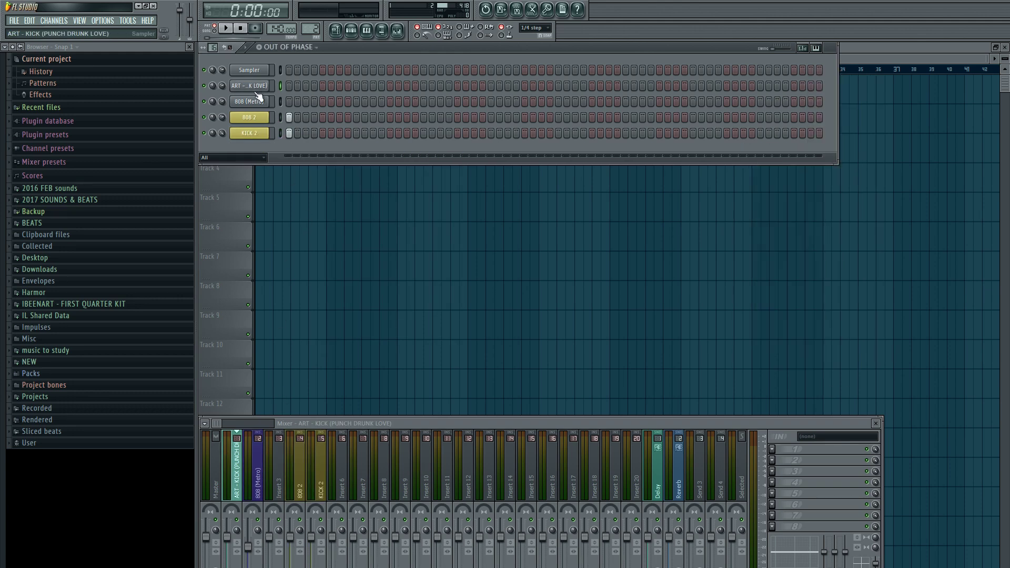
# Step: Reverse the polarity of KICK 2's mixer track and play the OUT OF PHASE pattern once
pyautogui.click(321, 544)
pyautogui.press('space')
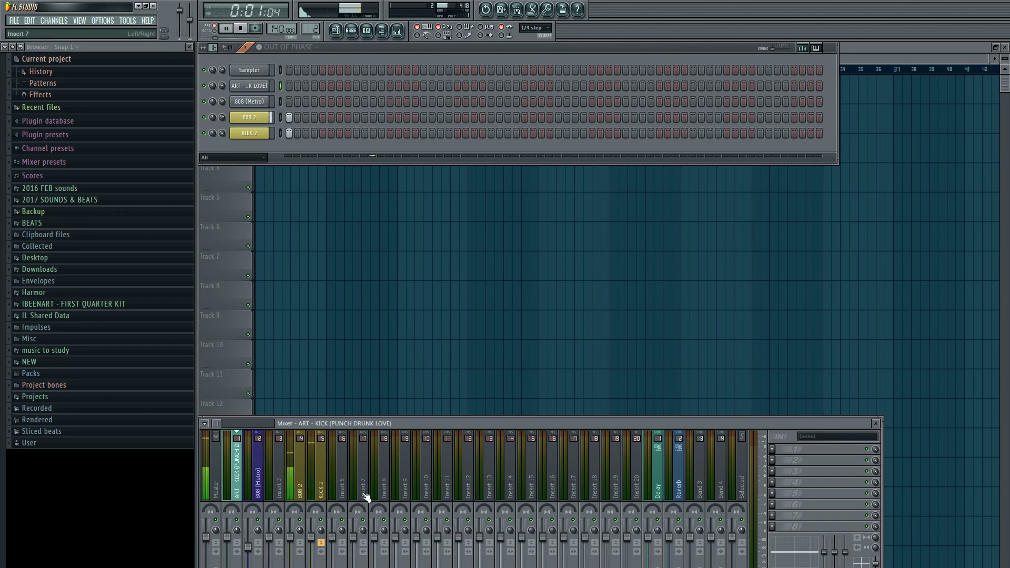
pyautogui.click(241, 28)
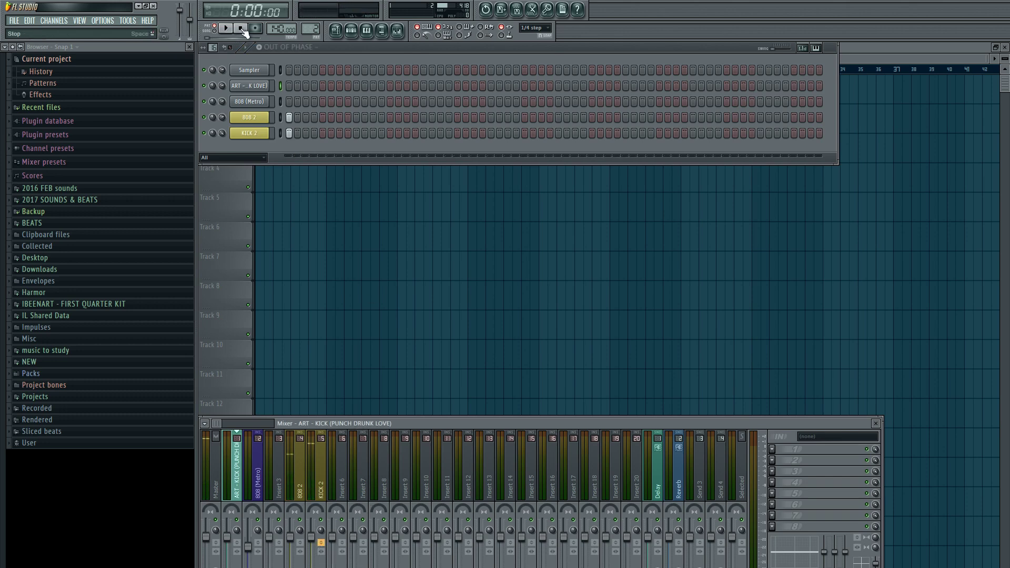
# Step: Play the IN PHASE and OUT OF PHASE patterns alternately to compare how the kick and 808 sound together
pyautogui.press('-')
pyautogui.press('space')
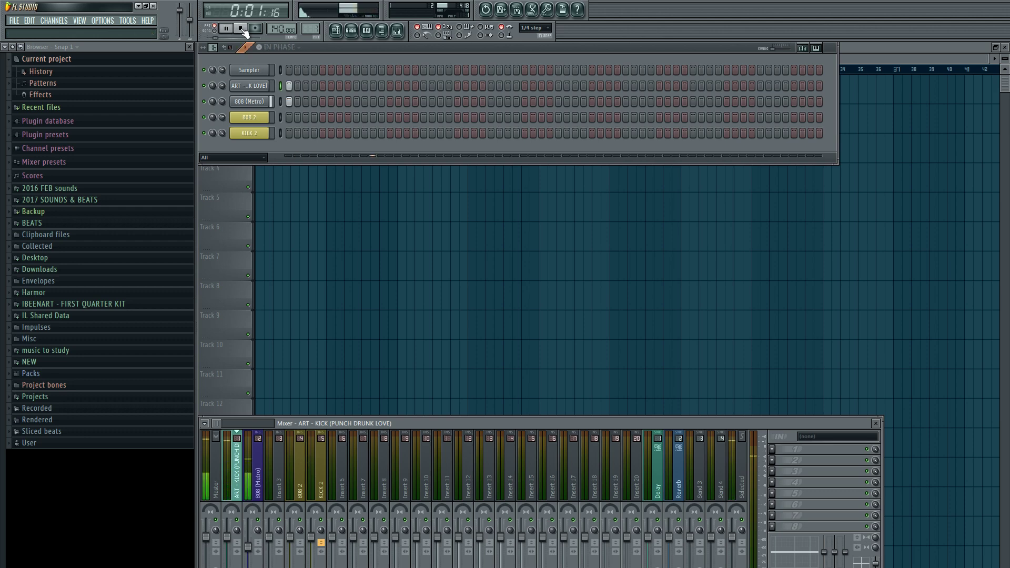
pyautogui.click(241, 29)
pyautogui.press('KP_Subtract')
pyautogui.press('space')
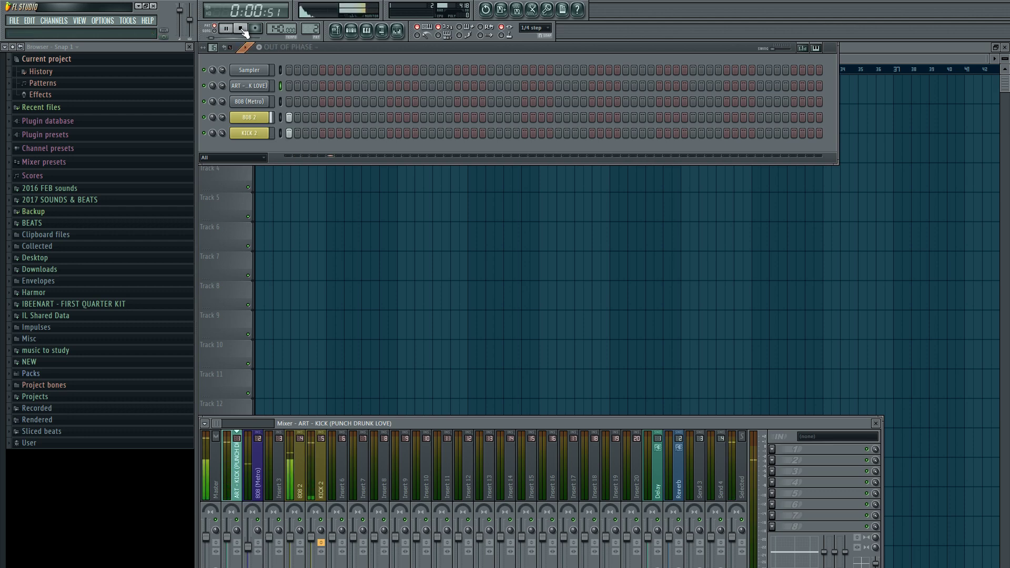
pyautogui.click(241, 28)
pyautogui.press('KP_Add')
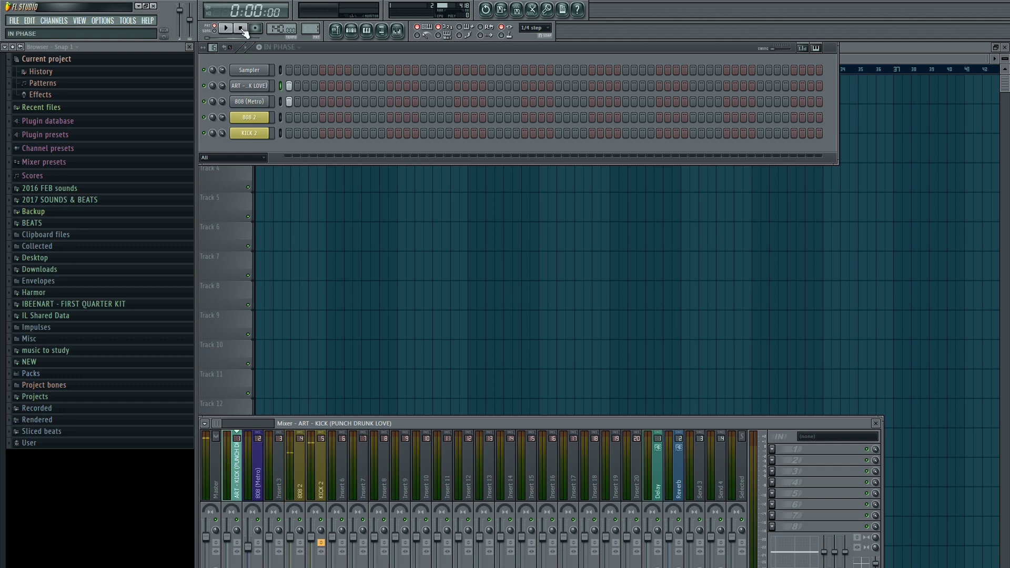
pyautogui.press('space')
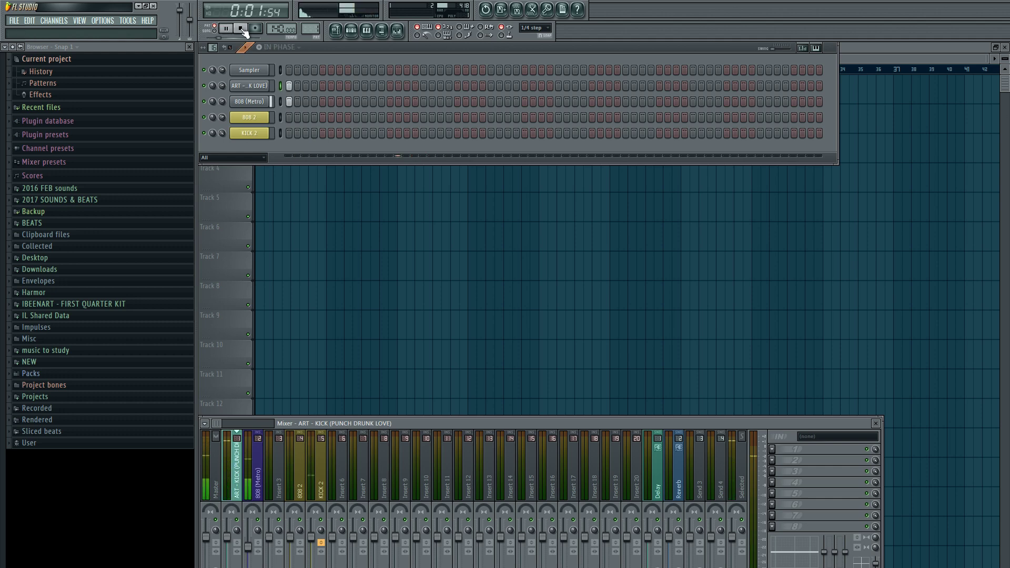
pyautogui.click(242, 29)
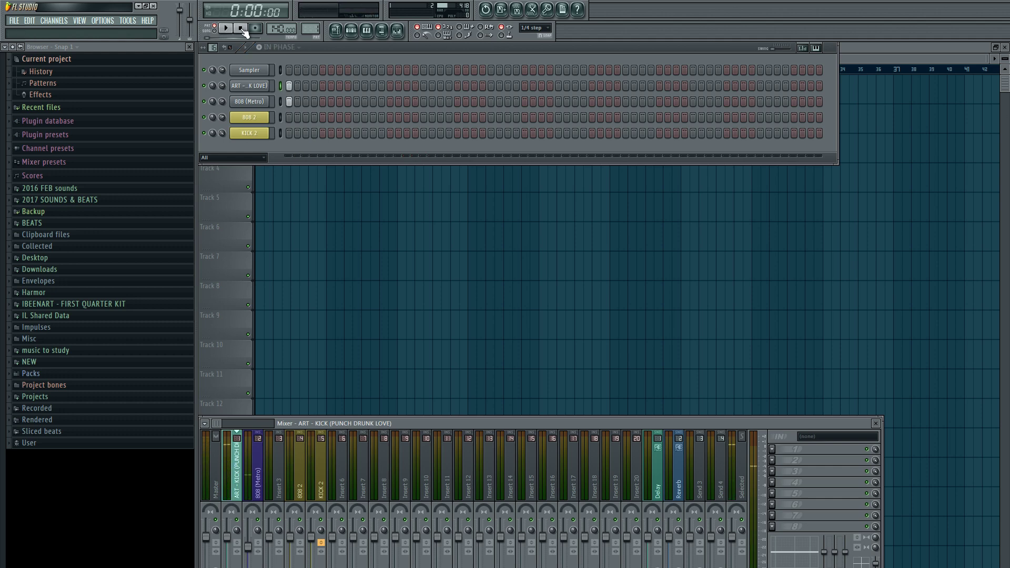
pyautogui.press('KP_Subtract')
pyautogui.press('space')
pyautogui.click(242, 29)
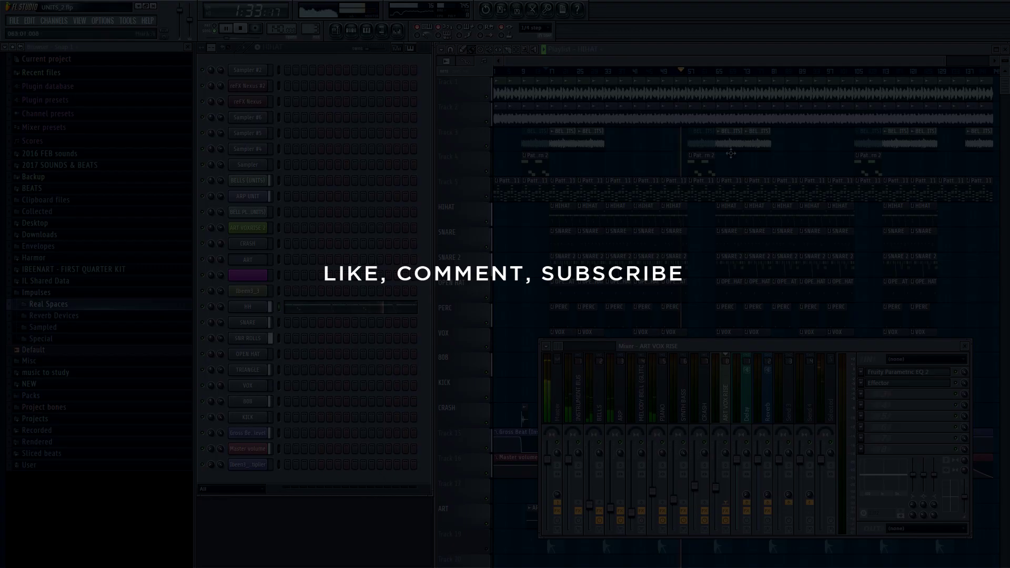
pyautogui.doubleClick(746, 141)
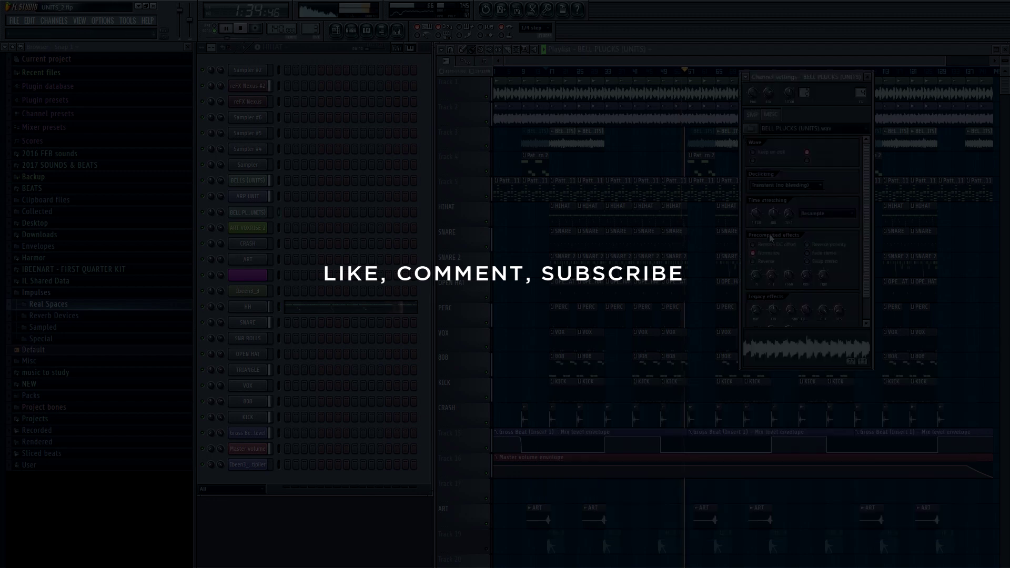
pyautogui.click(866, 77)
pyautogui.moveTo(946, 62); pyautogui.dragTo(979, 61)
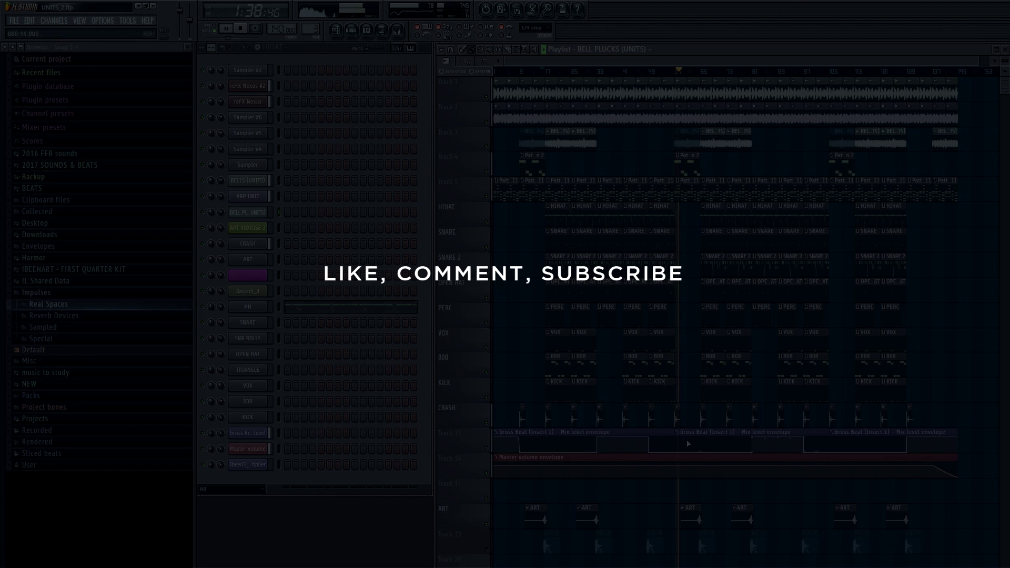
pyautogui.doubleClick(695, 516)
pyautogui.doubleClick(694, 516)
pyautogui.doubleClick(695, 516)
pyautogui.doubleClick(695, 516)
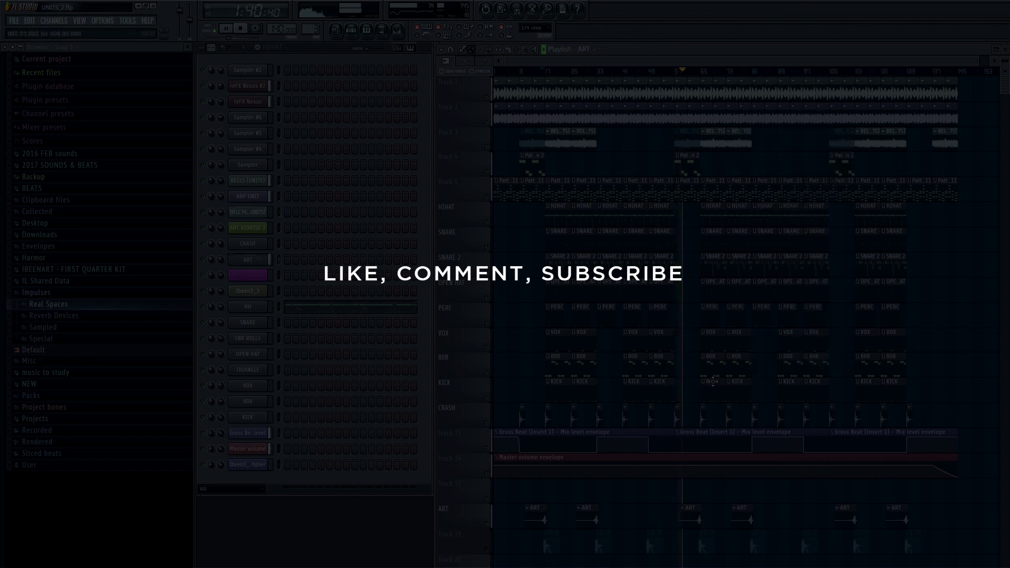